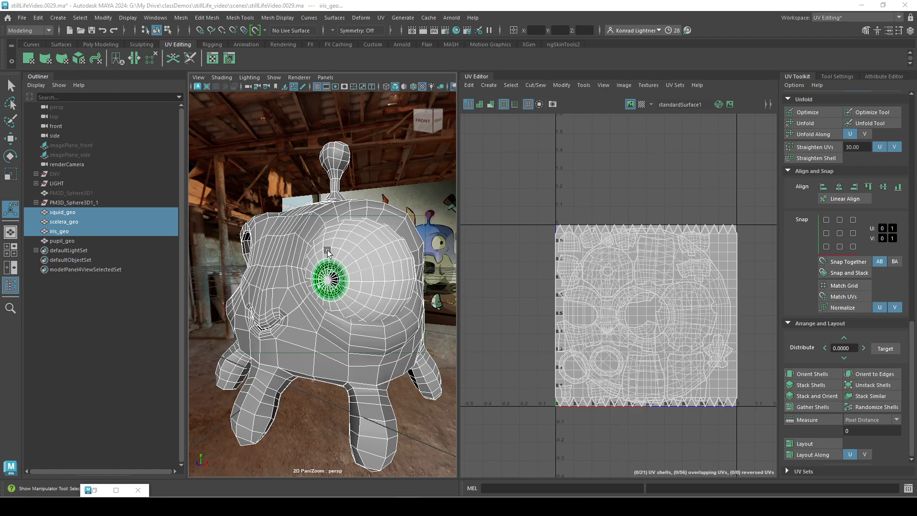
Duplicate the selected squid, scelera and iris meshes.
scroll(349, 310, "down", 3)
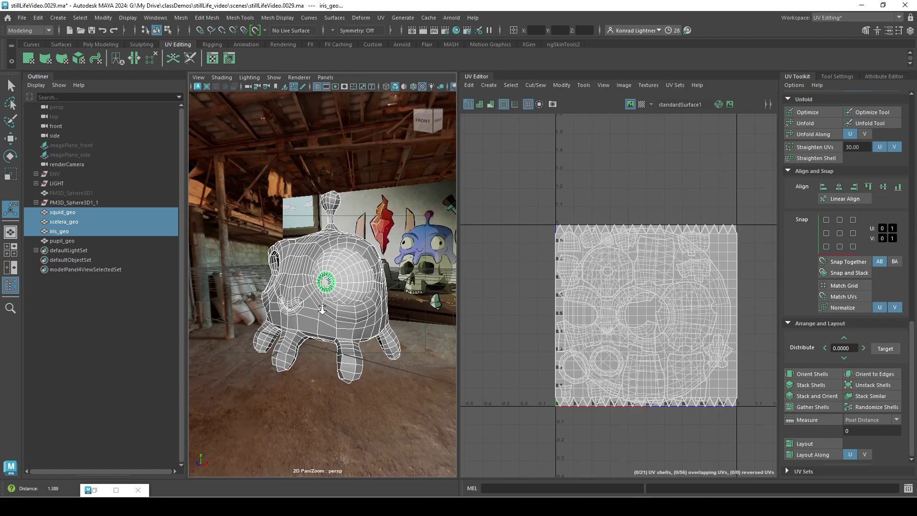
scroll(343, 310, "up", 2)
scroll(342, 310, "up", 2)
key("ctrl+d")
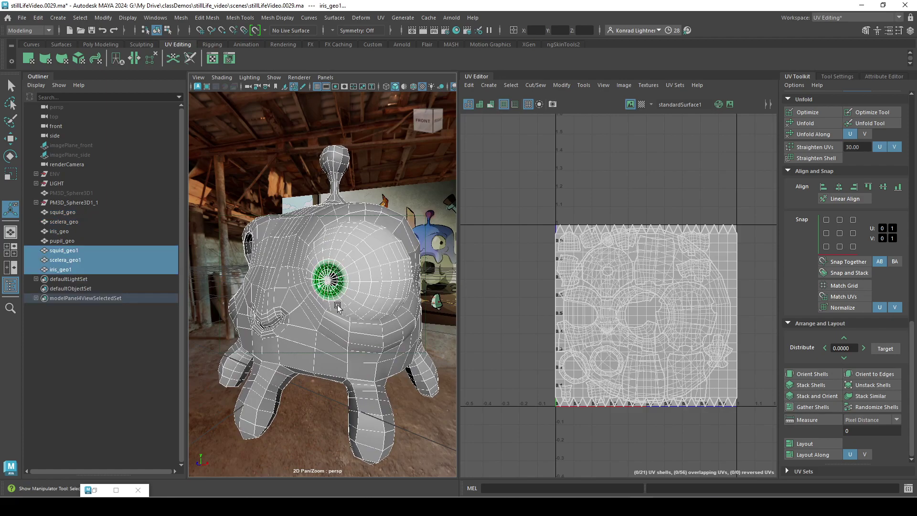
Smooth the three duplicated meshes exponentially with 2 division levels using OpenSubdiv Catmull-Clark.
left_click(180, 18)
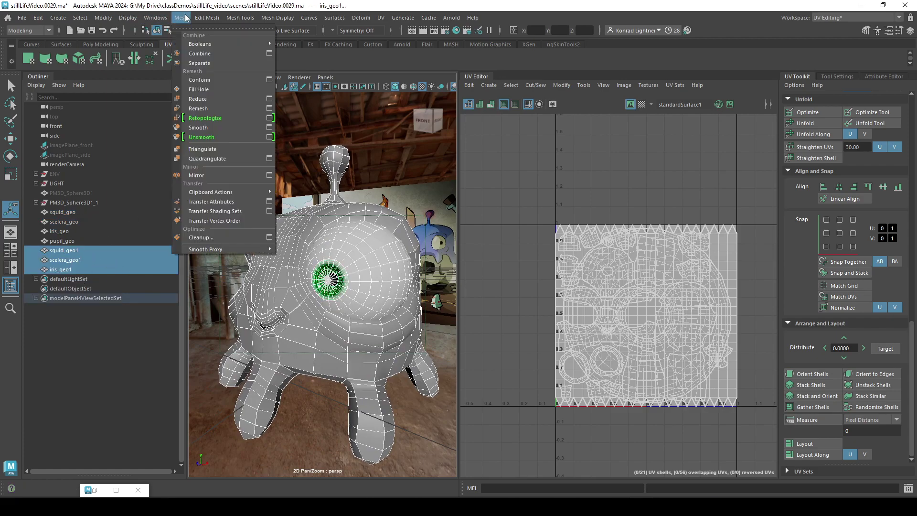
left_click(270, 128)
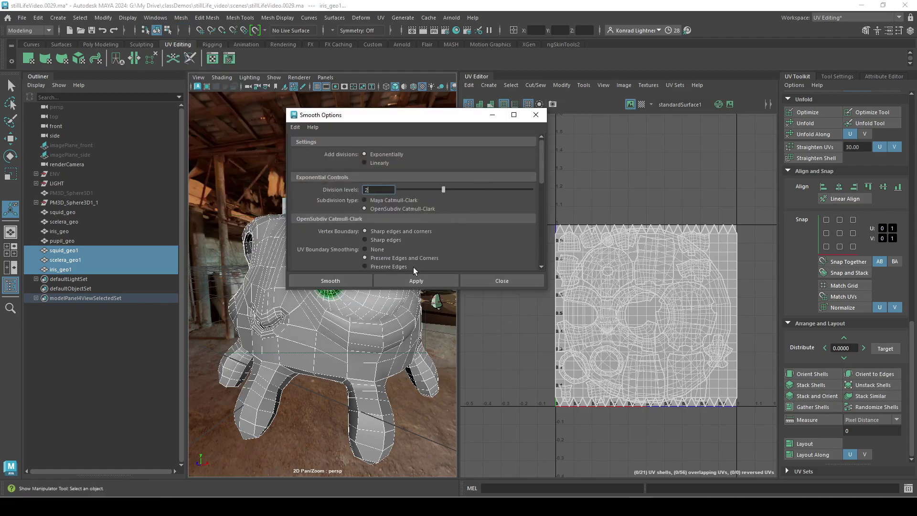
left_click(405, 281)
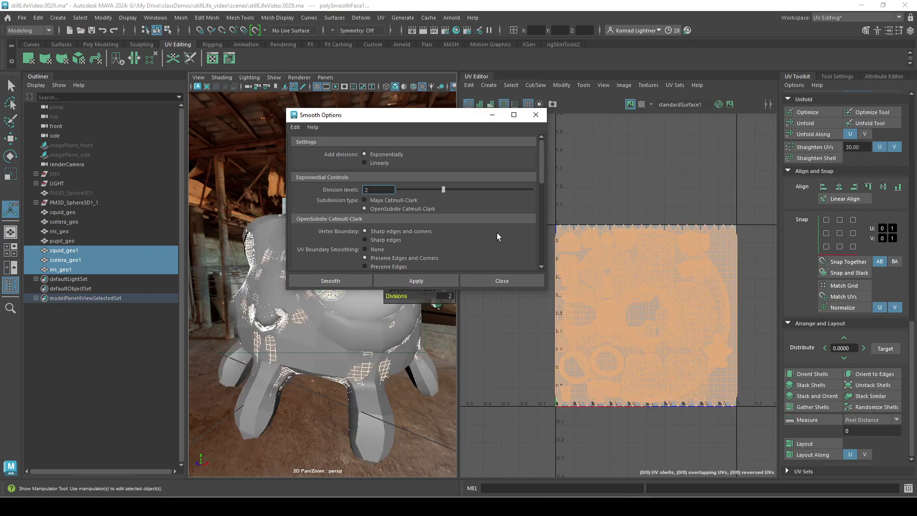
left_click(502, 281)
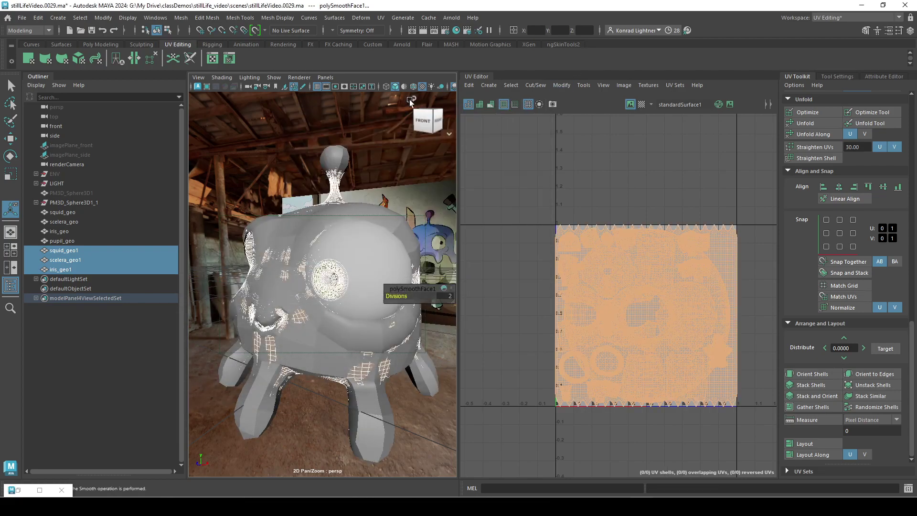
Isolate the smoothed duplicates in a widened 3D viewport and soften all their edges.
left_click_drag(460, 92, 570, 103)
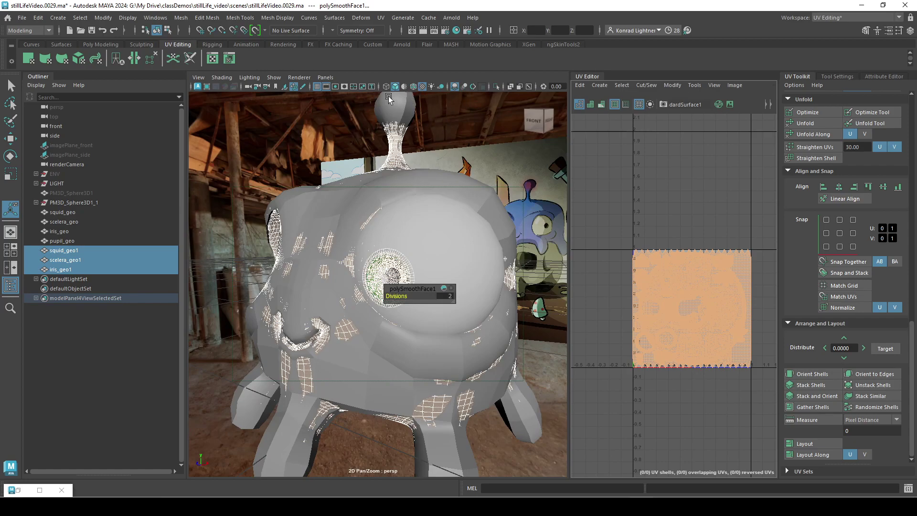
left_click(496, 86)
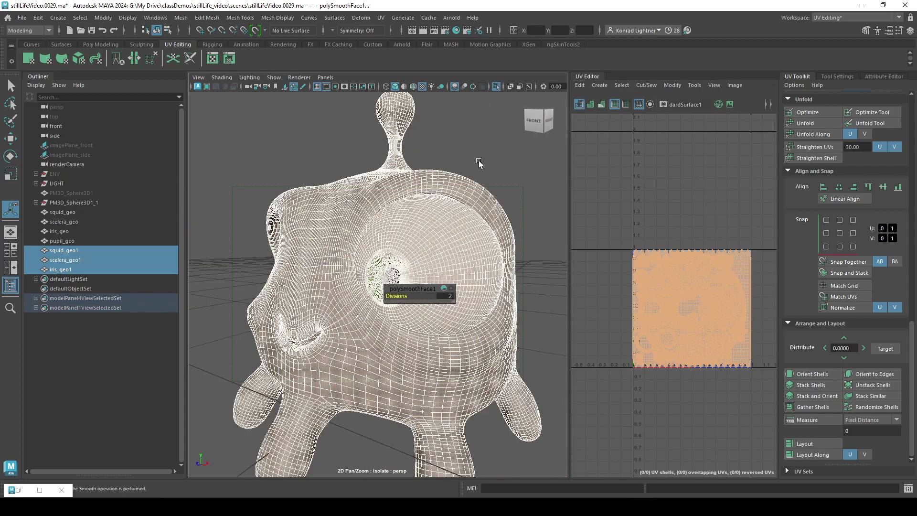
left_click(277, 18)
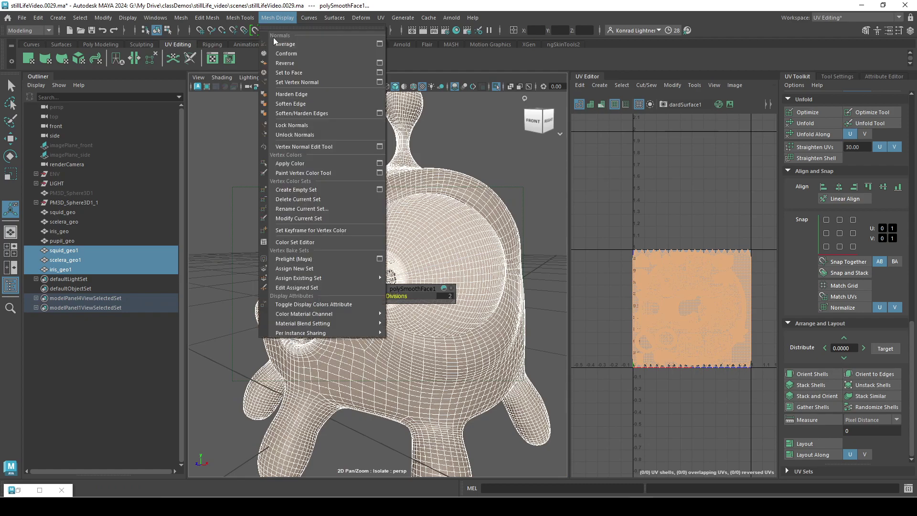
left_click(304, 104)
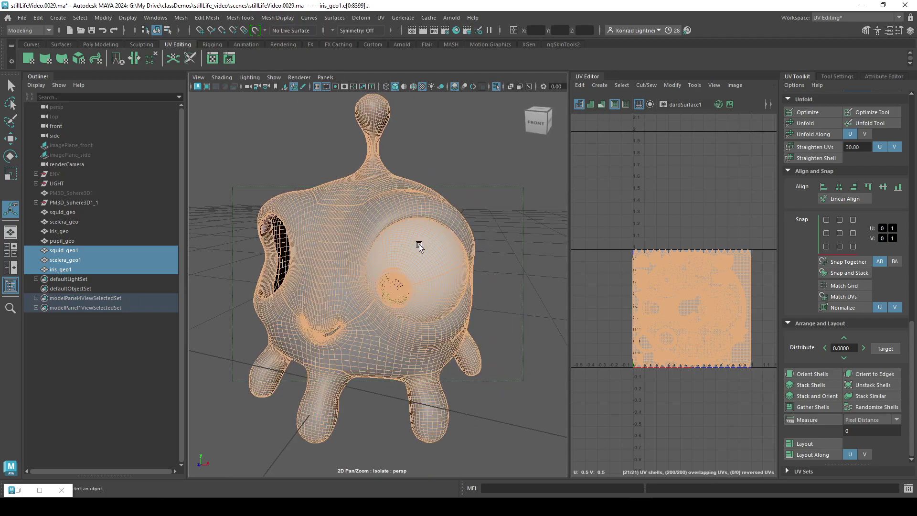
left_click(470, 240)
left_click(496, 280)
left_click_drag(497, 281, 387, 334, "alt")
right_click_drag(387, 334, 319, 322, "alt")
left_click_drag(302, 263, 399, 355)
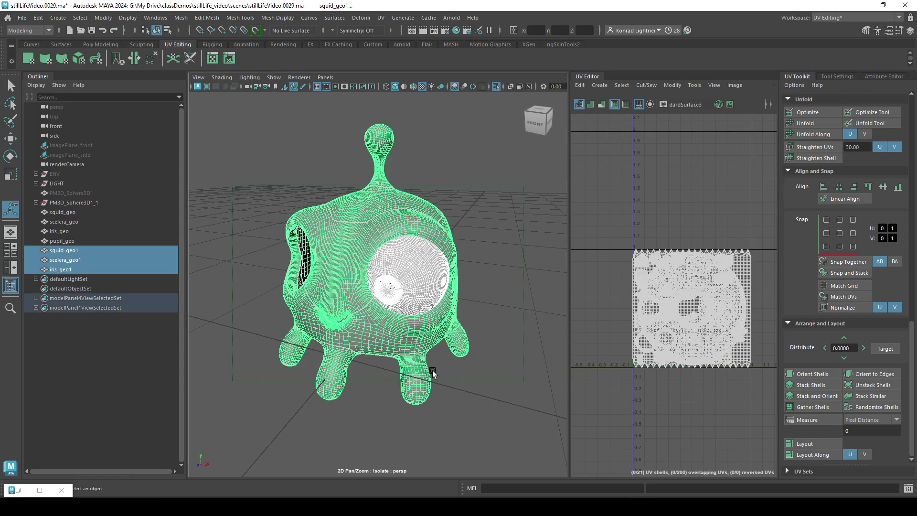
Rename the duplicated squid body mesh as squid_geo_hi.
left_click(90, 250)
double_click(91, 250)
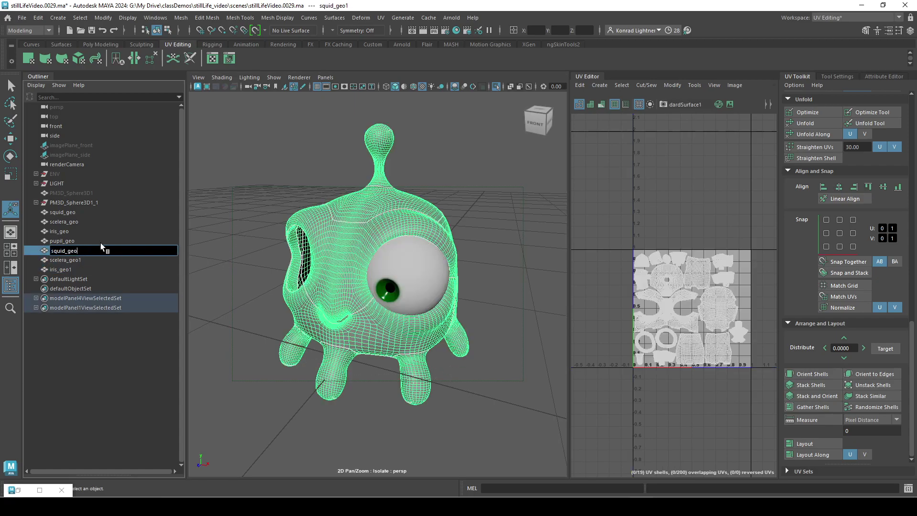
type("squid_geo_hi")
key("Return")
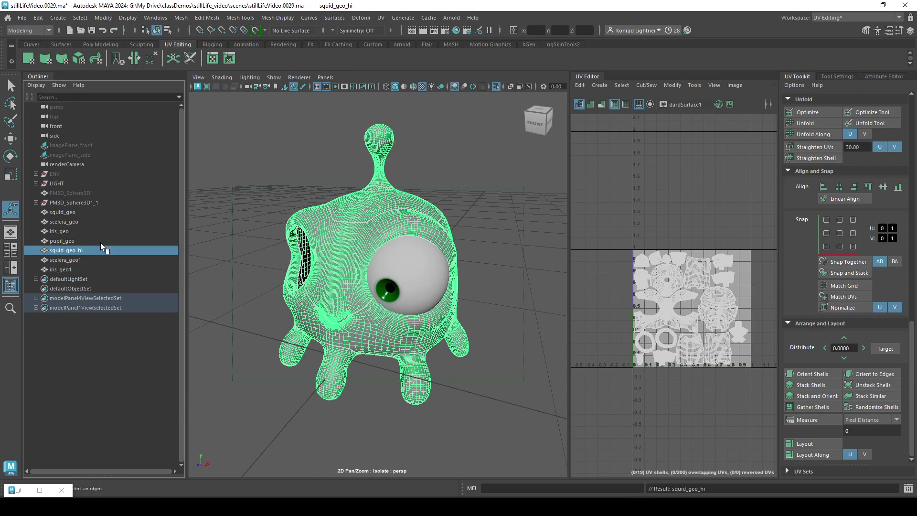
Rename the duplicated scelera mesh as scelera_geo_hi and the duplicated iris mesh as iris_geo_hi.
left_click(85, 259)
double_click(88, 260)
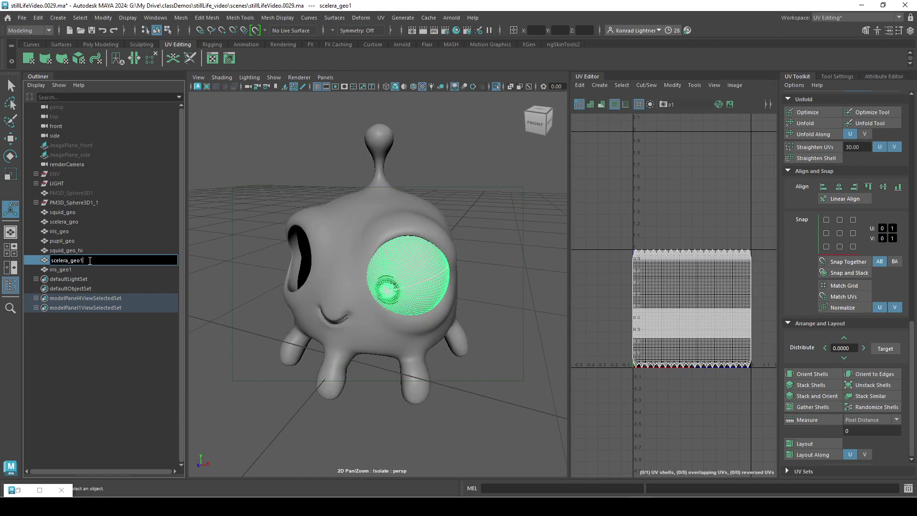
type("scelera_geo_hi")
key("Return")
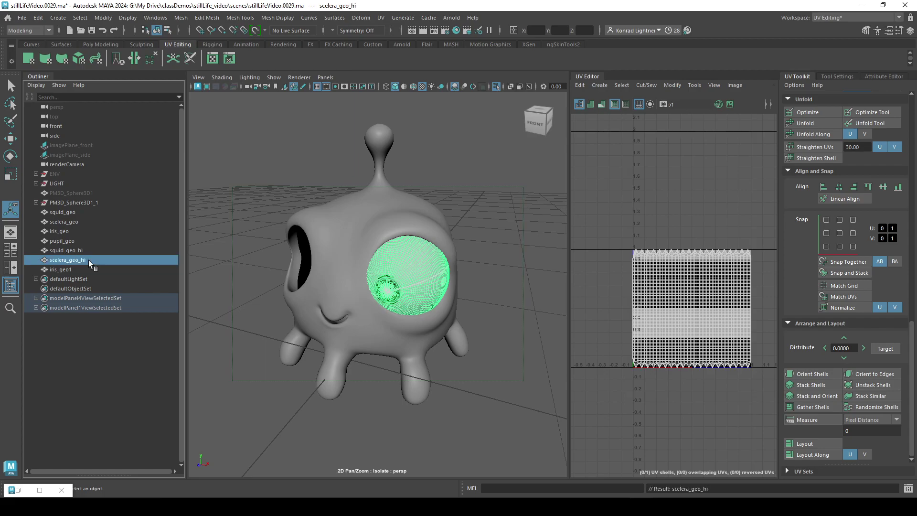
double_click(76, 270)
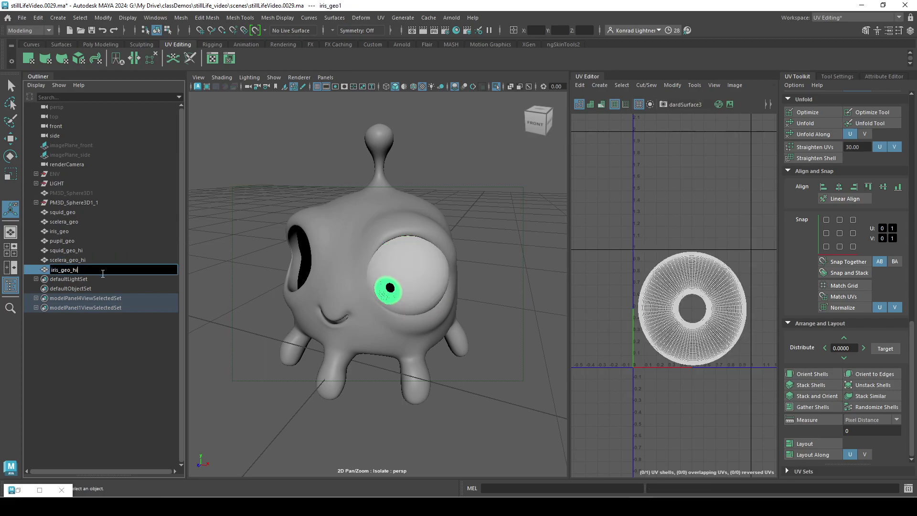
key("Return")
Export only the three _hi meshes as FBX, overwriting squid_hi.fbx in the project's scenes folder.
left_click(91, 250, "shift")
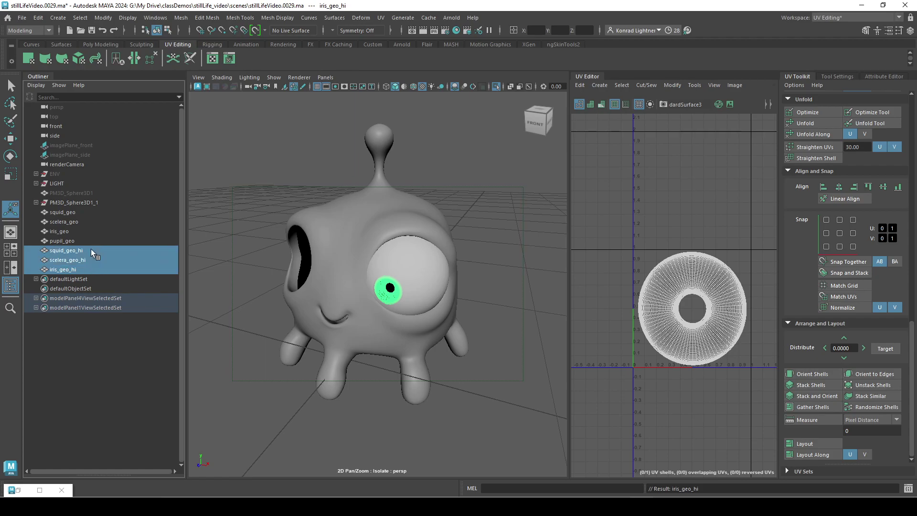
key("f")
left_click_drag(282, 283, 324, 258, "alt")
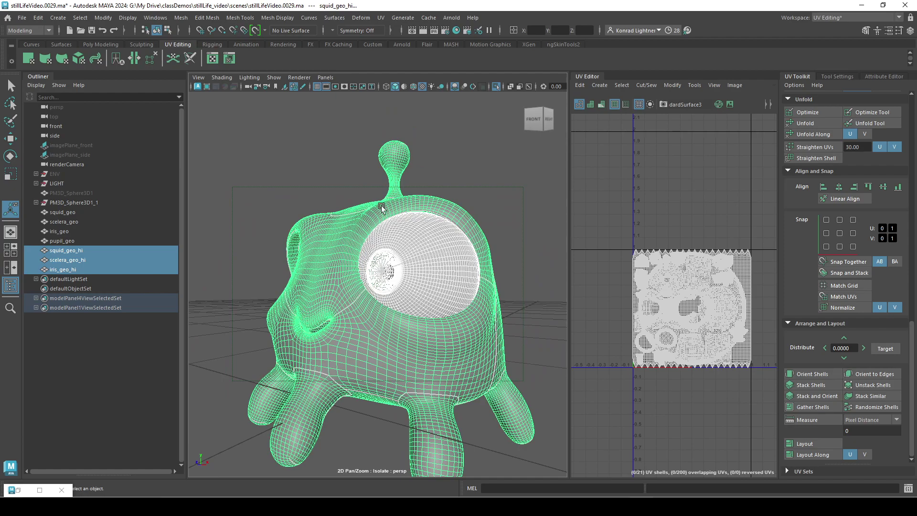
left_click(23, 17)
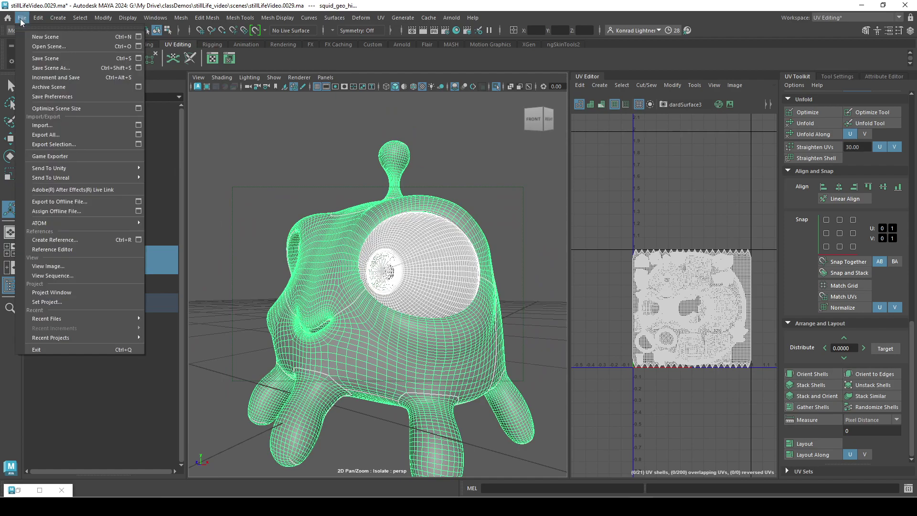
left_click(76, 146)
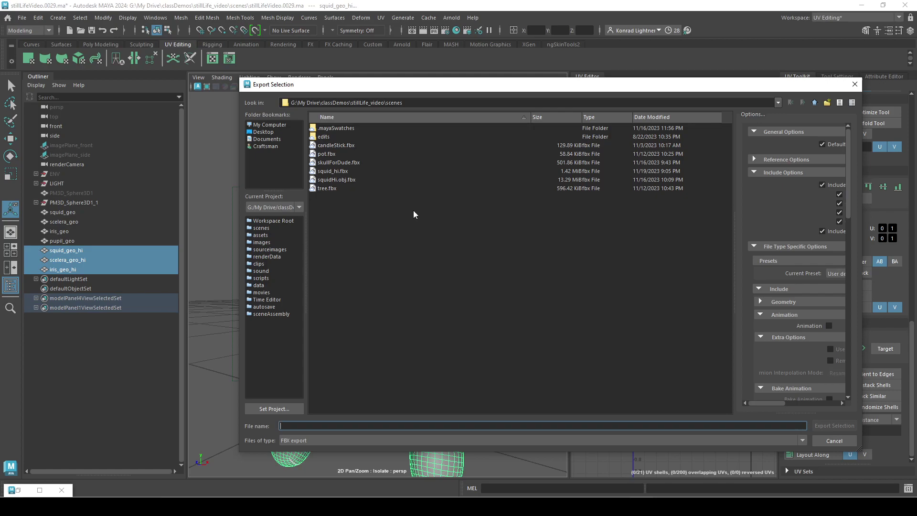
left_click(346, 171)
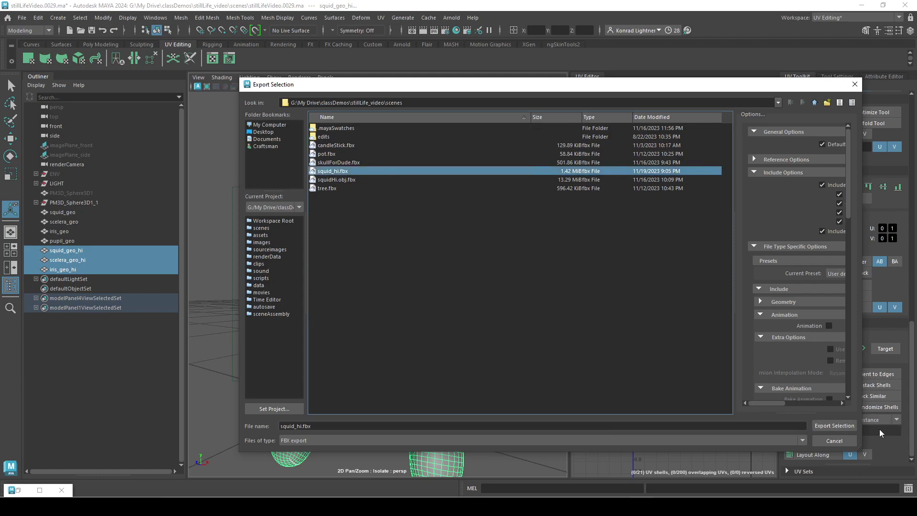
left_click(854, 427)
left_click(537, 280)
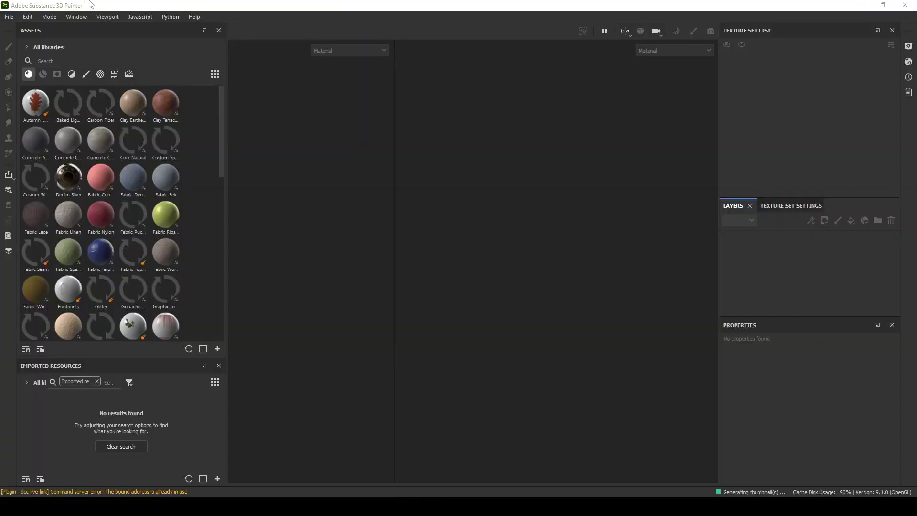
Switch to Substance 3D Painter and create a new project from squid_hi.fbx with 4096 document resolution and OpenGL normal map format.
left_click(10, 19)
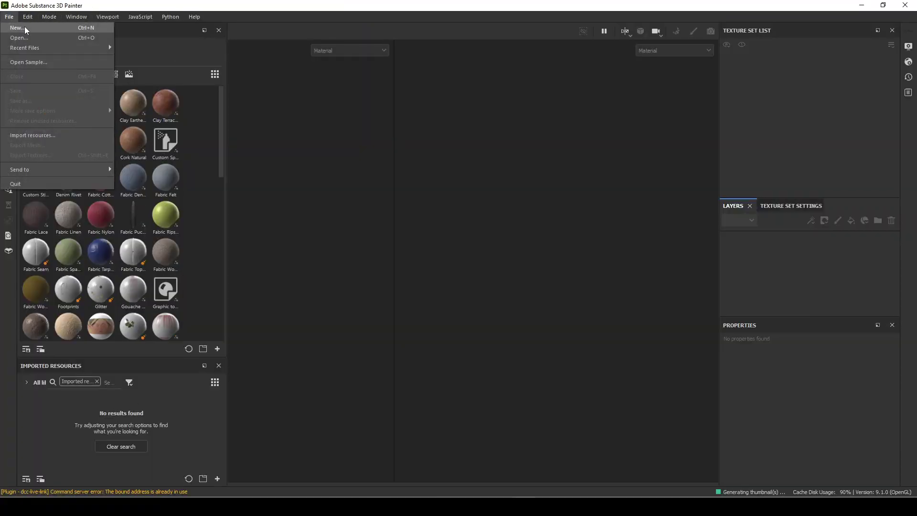
left_click(24, 27)
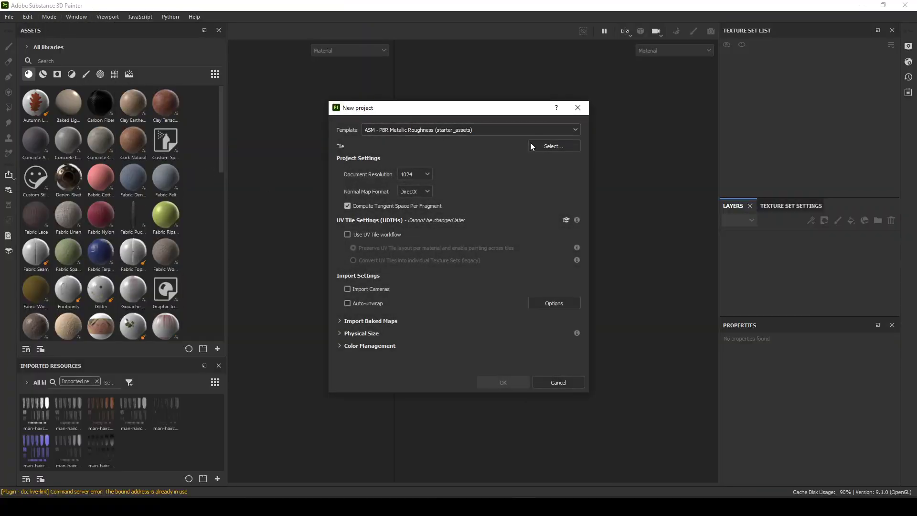
left_click(543, 147)
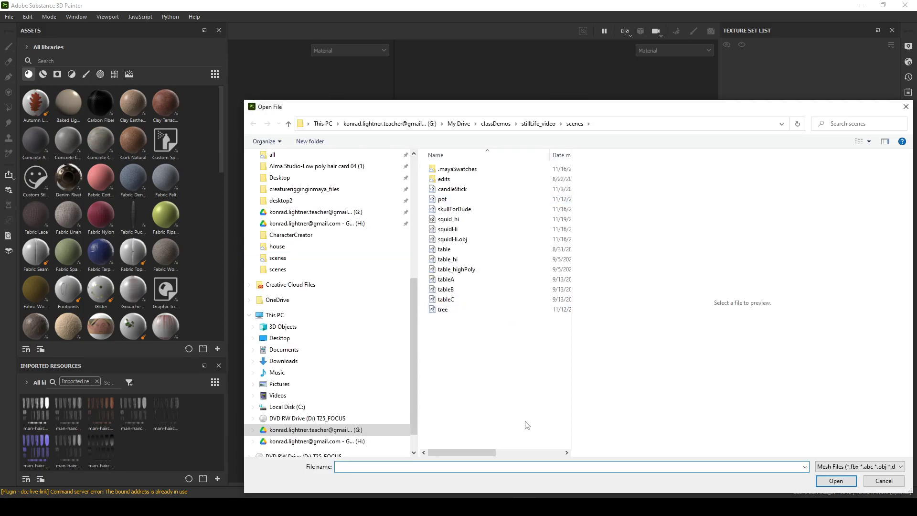
left_click(459, 220)
left_click(834, 480)
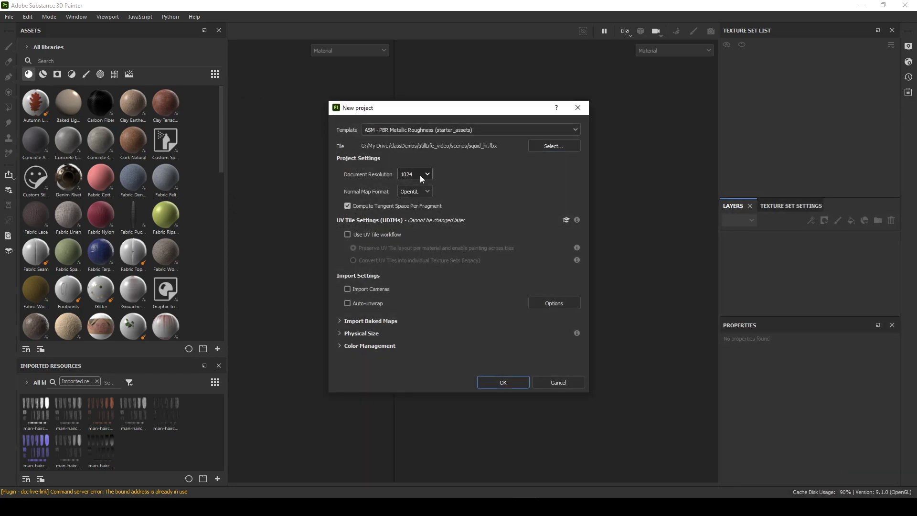
left_click(420, 175)
left_click(406, 234)
left_click(510, 382)
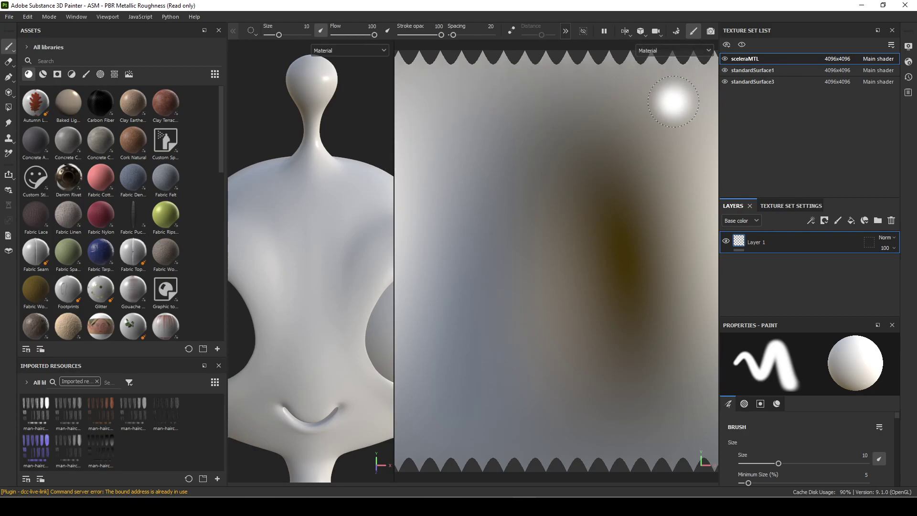
Widen the 3D view to show the whole squid at an angle and activate the Eraser tool.
left_click_drag(395, 109, 583, 123)
right_click_drag(507, 182, 502, 103, "alt")
left_click_drag(501, 102, 457, 134, "alt")
left_click(8, 61)
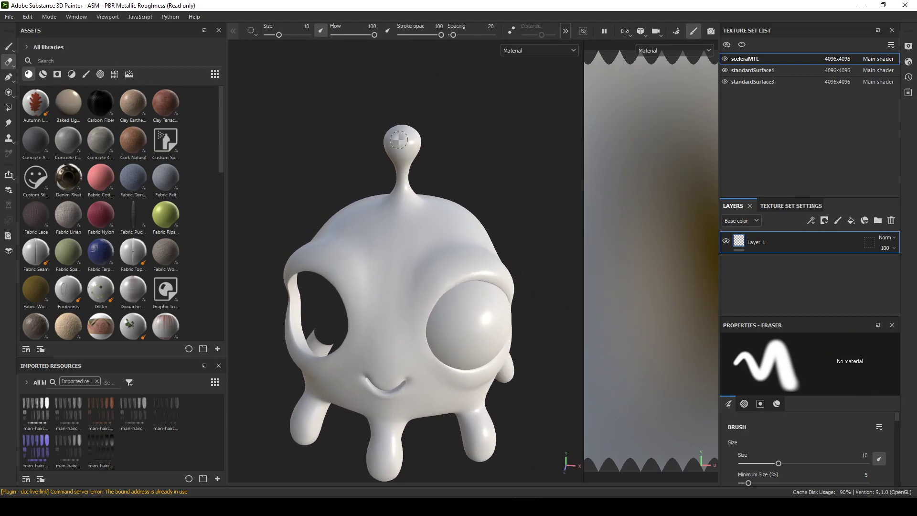
scroll(420, 164, "up", 3)
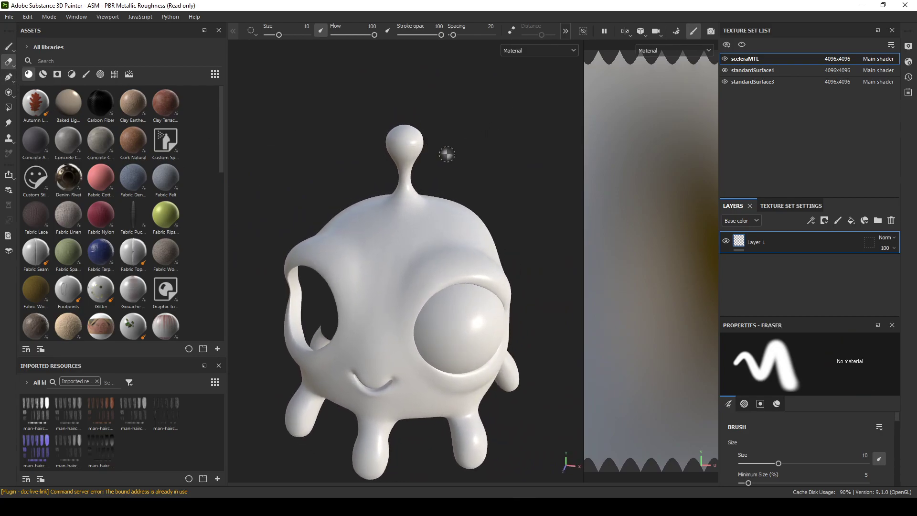
Rename the standardSurface1 texture set as bodyMTL.
left_click(749, 70)
left_click(744, 81)
left_click(742, 70)
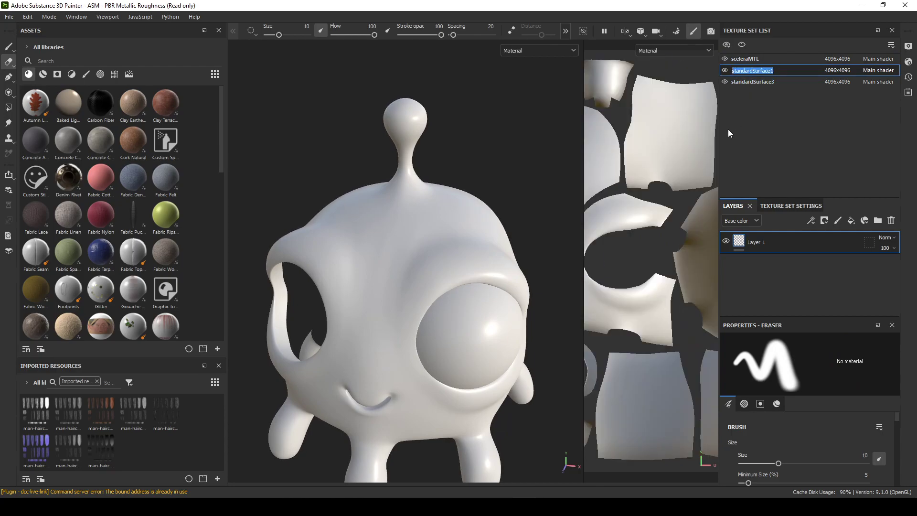
type("bodyMTL")
key("Return")
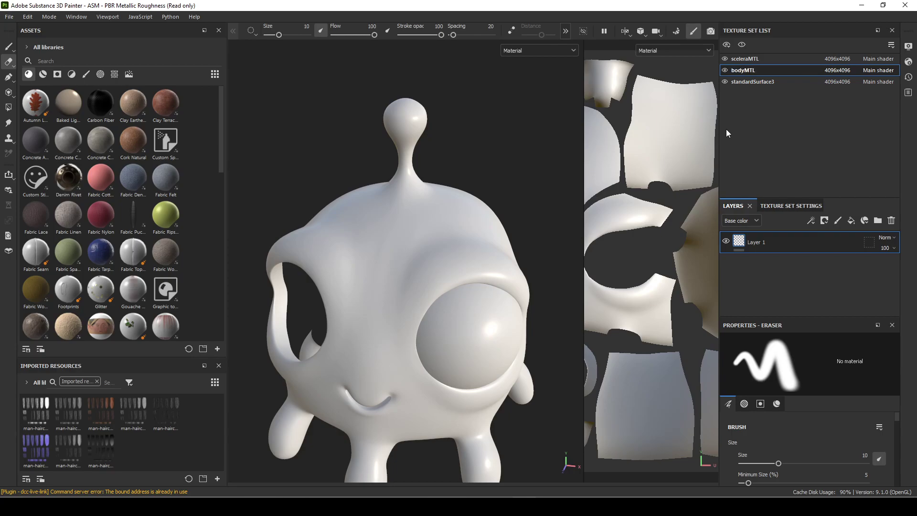
Hide the bodyMTL and sceleraMTL texture sets and rename the standardSurface3 texture set as irisMTL.
left_click(725, 70)
left_click(725, 59)
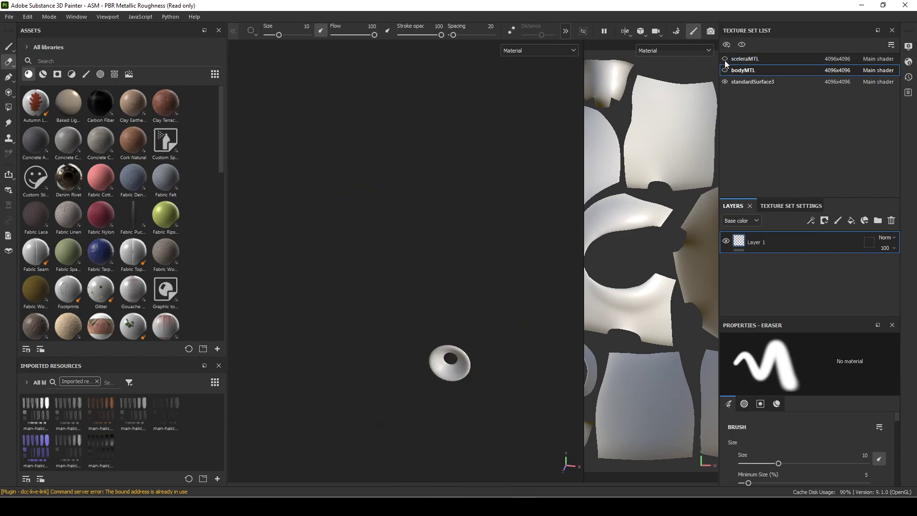
left_click(744, 81)
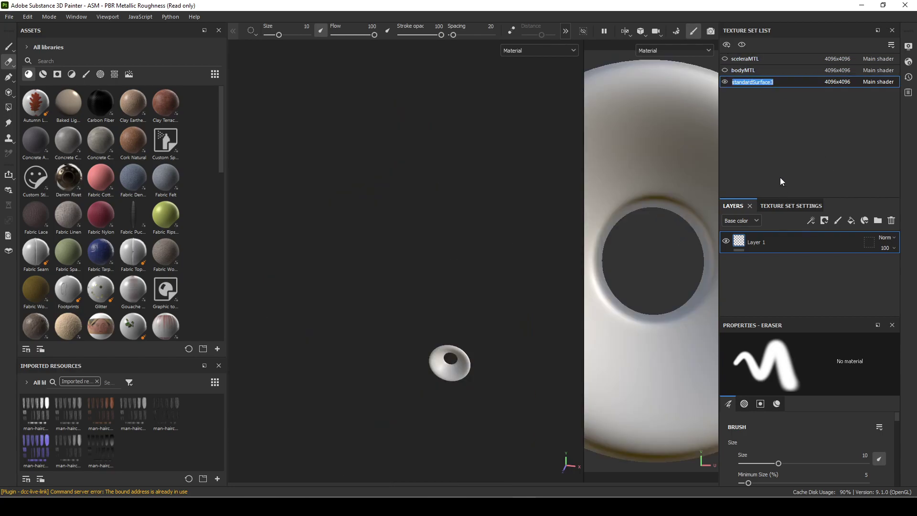
type("irisMTL")
key("Return")
mouse_move(573, 175)
left_mouse_down("alt")
mouse_move(453, 182)
mouse_move(420, 237)
mouse_move(467, 227)
mouse_move(454, 239)
mouse_move(471, 236)
left_mouse_up("alt")
scroll(466, 228, "up", 3)
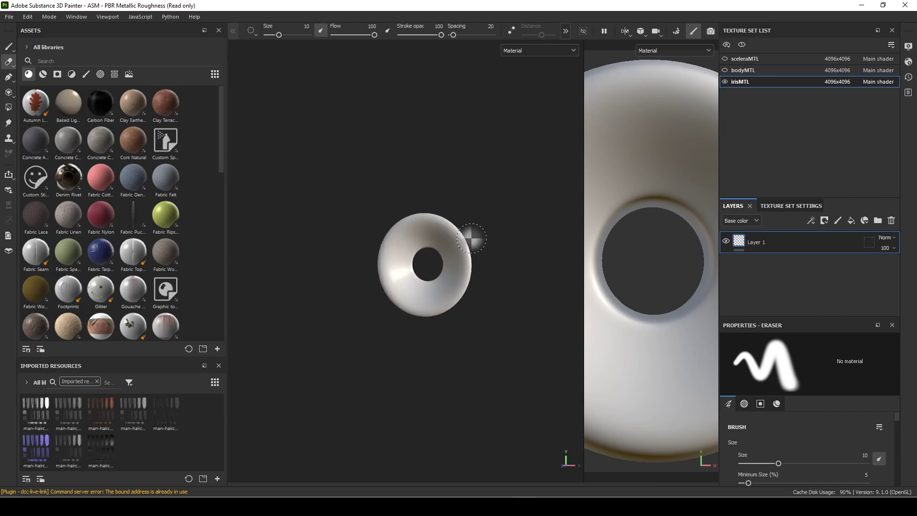
scroll(471, 235, "up", 2)
left_click_drag(542, 244, 534, 237, "alt")
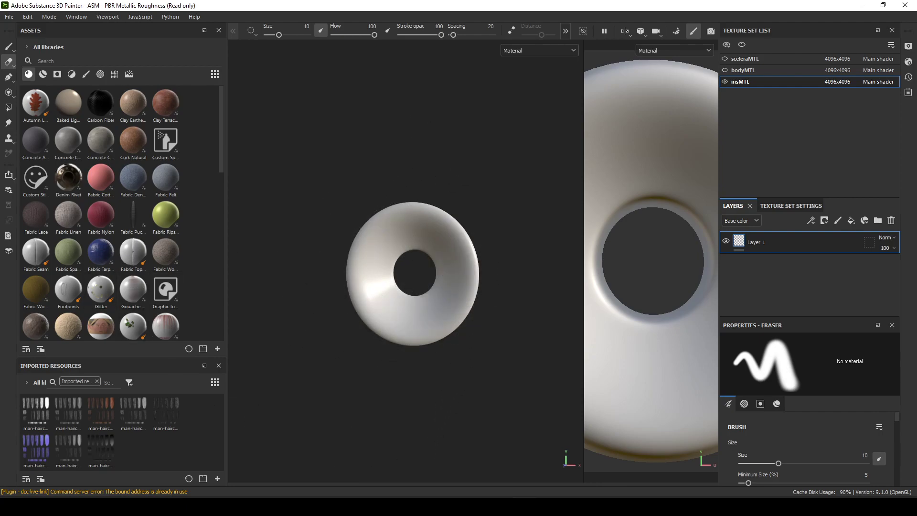
Switch to Chrome to examine the close-up iris reference image from Pinterest and return to Substance 3D Painter.
key("alt+Tab")
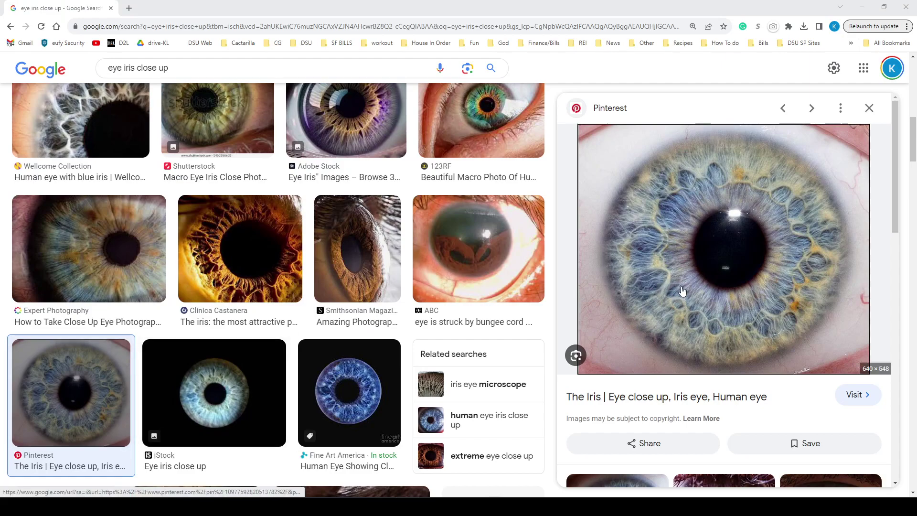
right_click(726, 249)
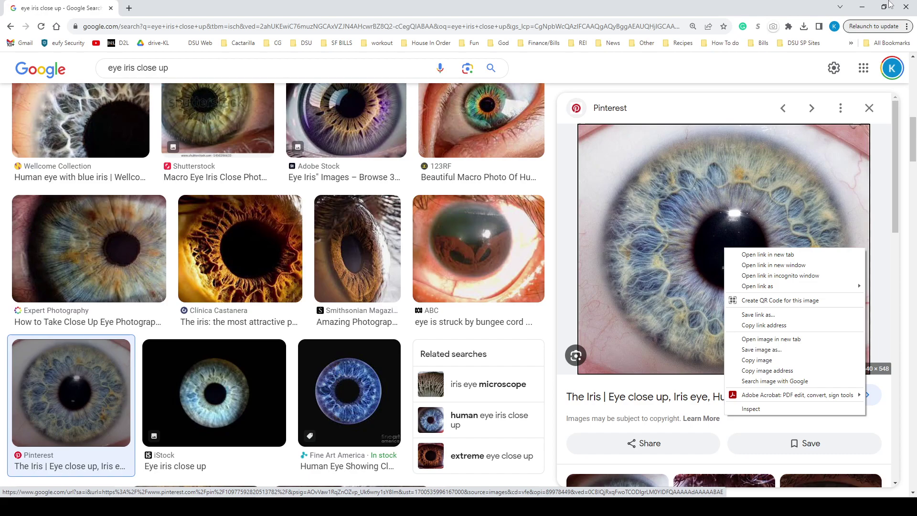
left_click(806, 16)
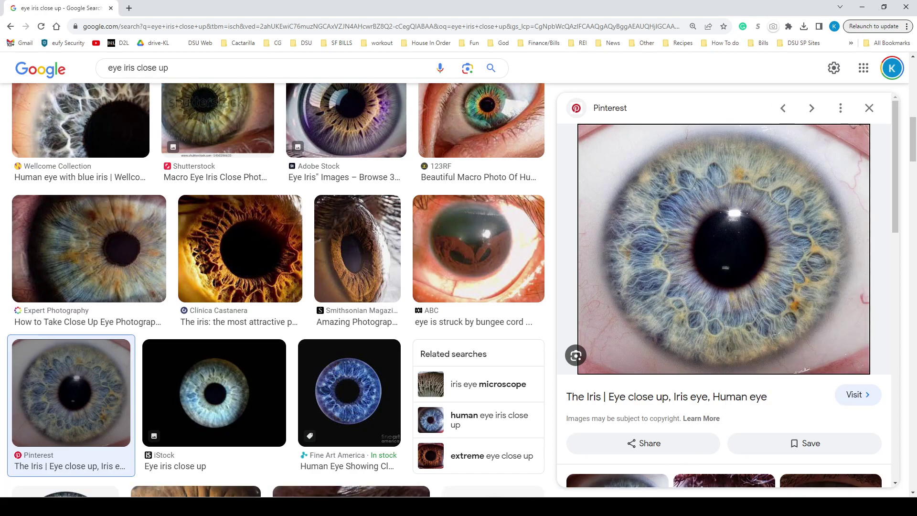
key("alt+Tab")
left_click_drag(461, 389, 492, 388, "alt")
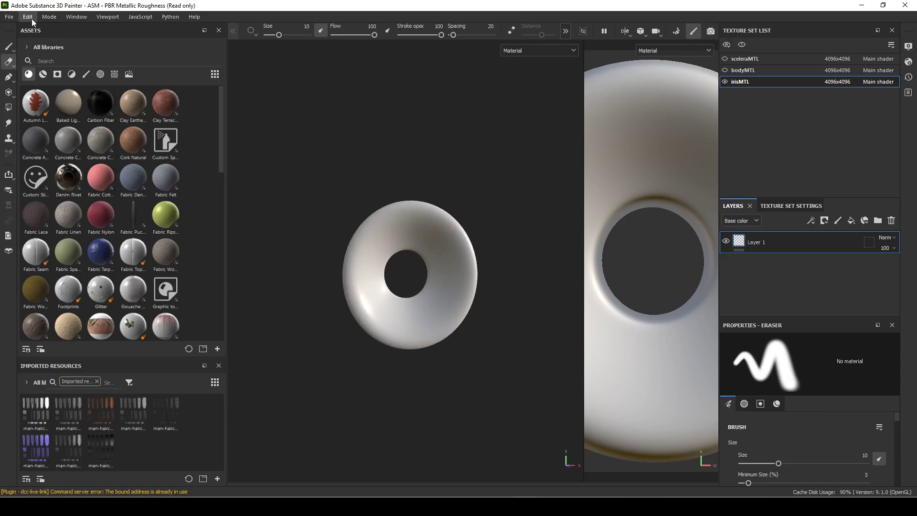
Start a resource import and add iris.jpg from the Desktop folder.
left_click(219, 481)
left_click(509, 126)
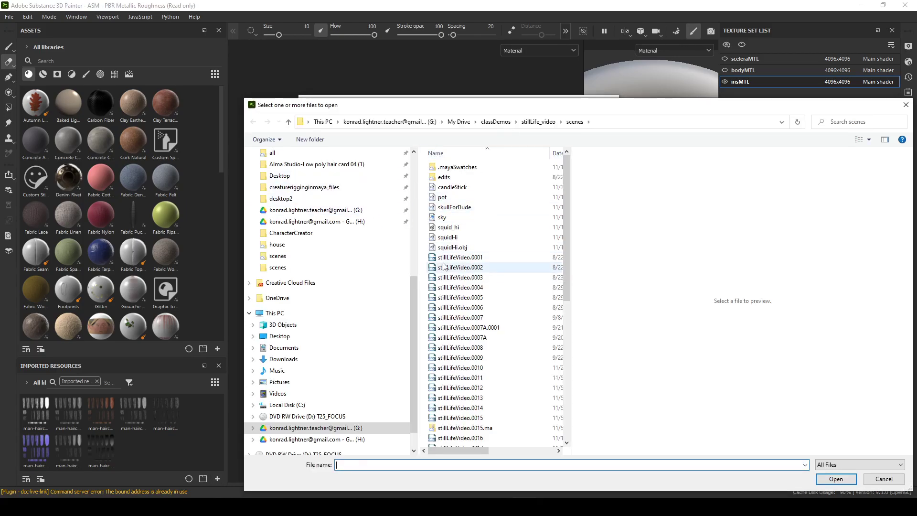
scroll(334, 186, "up", 7)
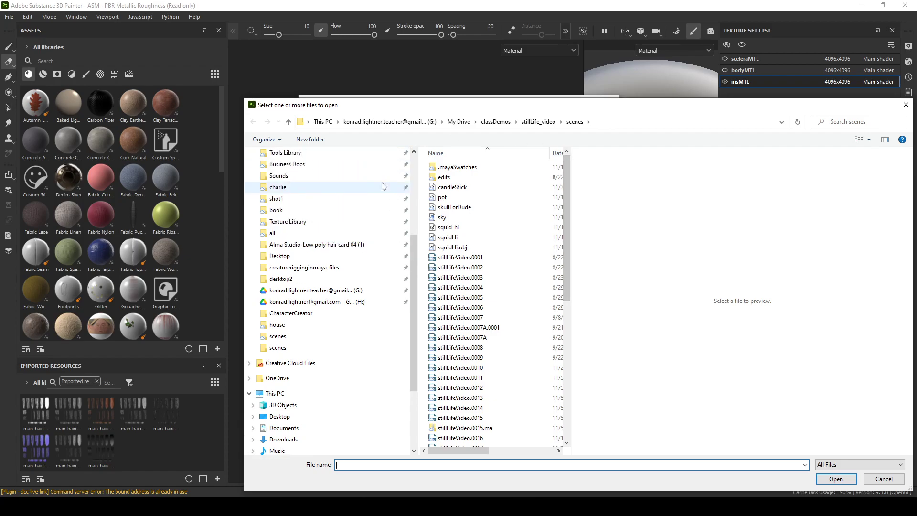
left_click(289, 173)
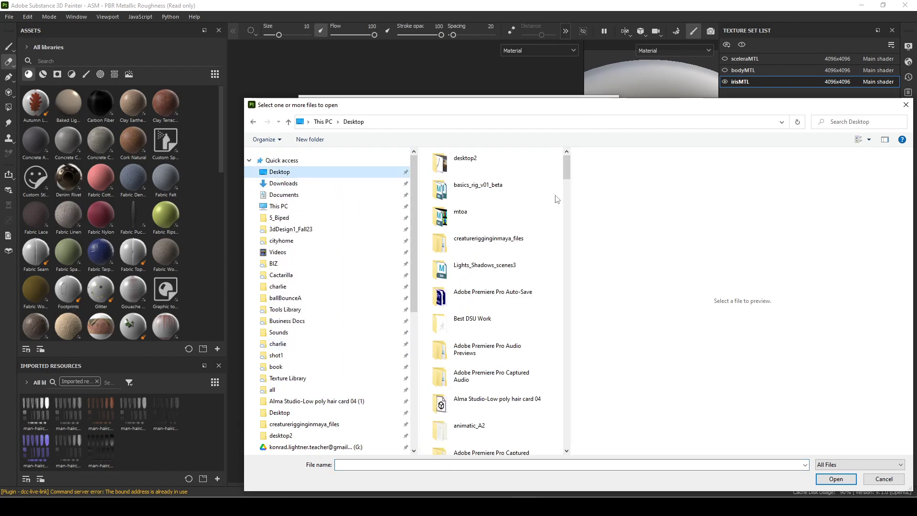
scroll(568, 229, "down", 10)
scroll(570, 239, "up", 5)
scroll(567, 215, "down", 15)
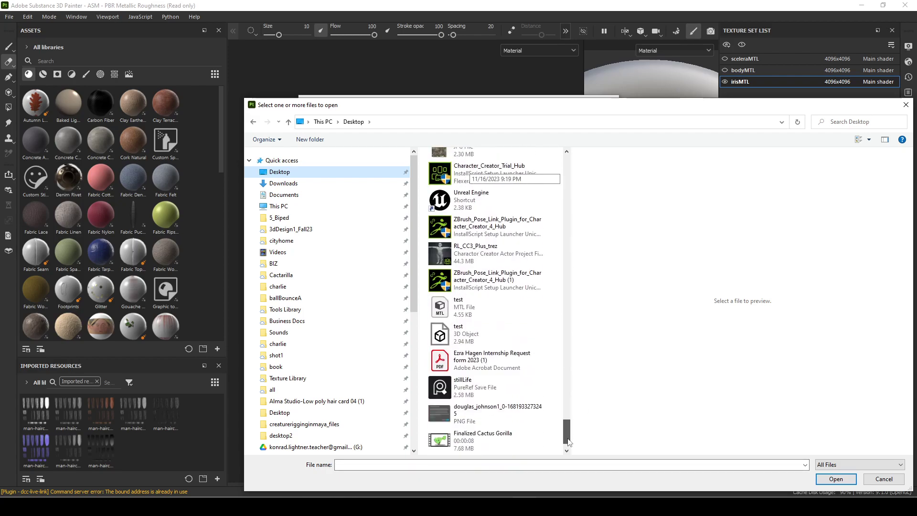
left_click(535, 451)
left_click(837, 478)
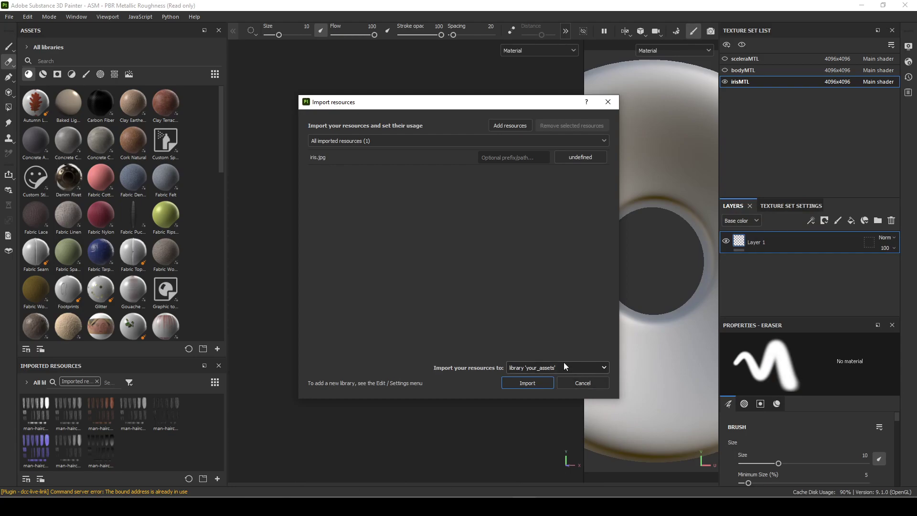
Import iris.jpg as a texture with the prefix iris into the project 'ASM - PBR Metallic Roughness'.
left_click(565, 364)
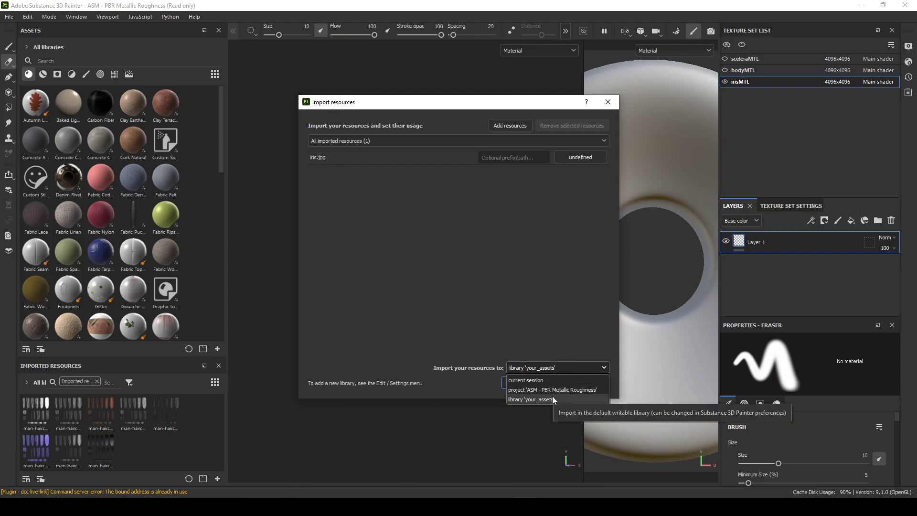
left_click(558, 389)
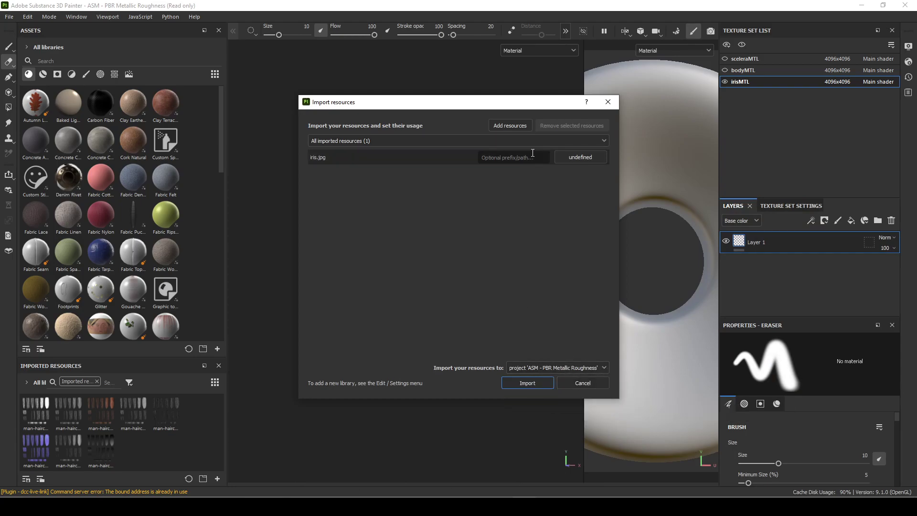
left_click(585, 159)
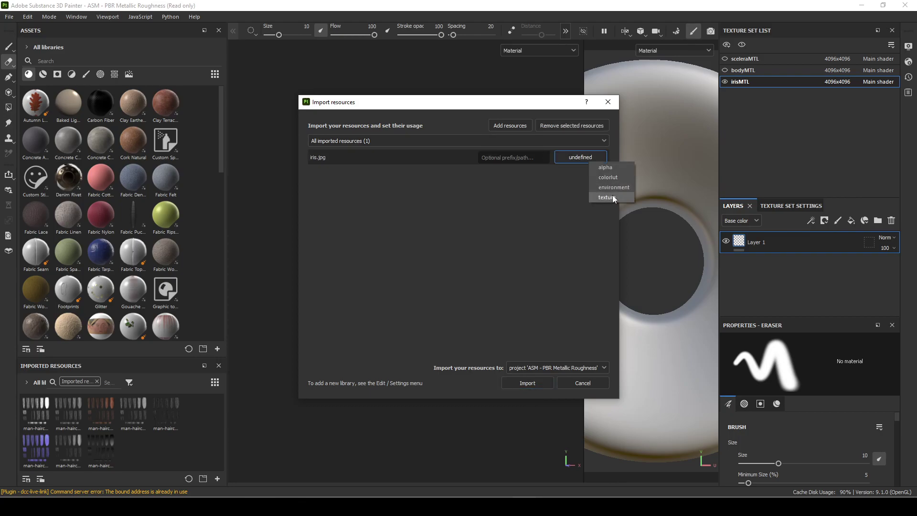
left_click(607, 197)
left_click(532, 157)
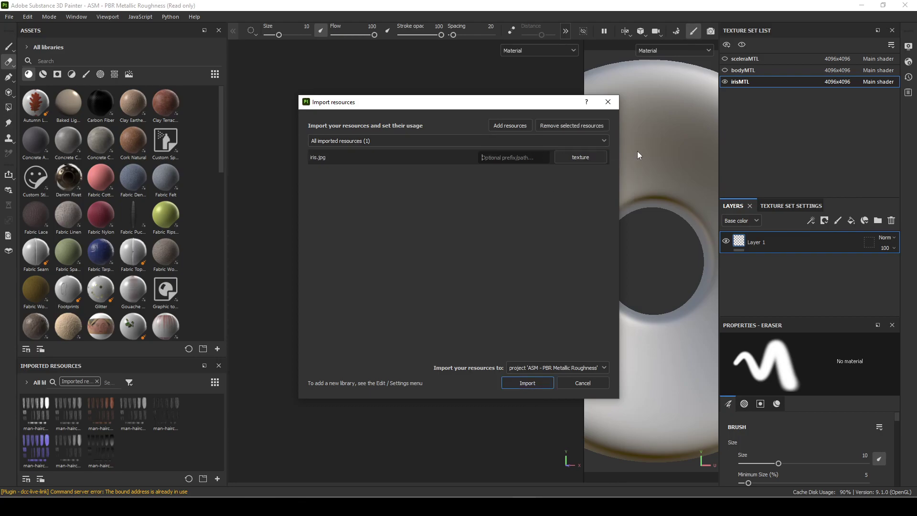
type("iris")
left_click(544, 385)
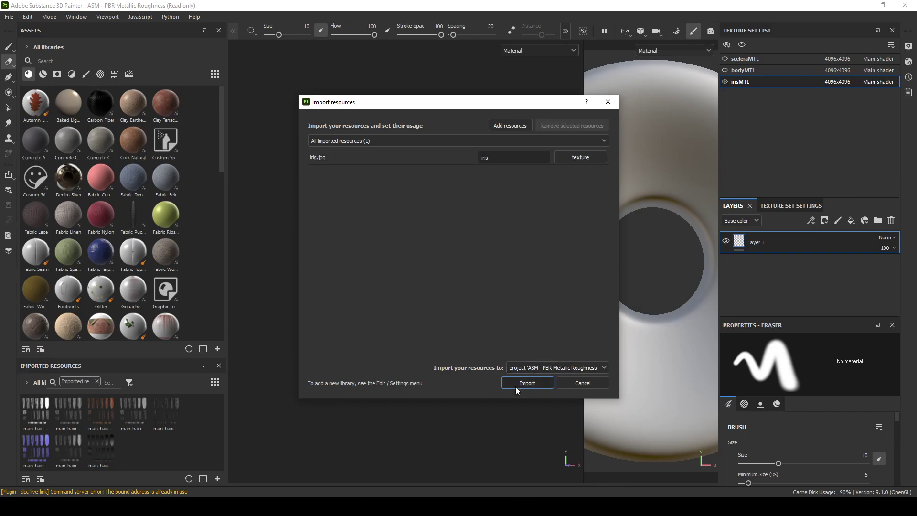
left_click(526, 383)
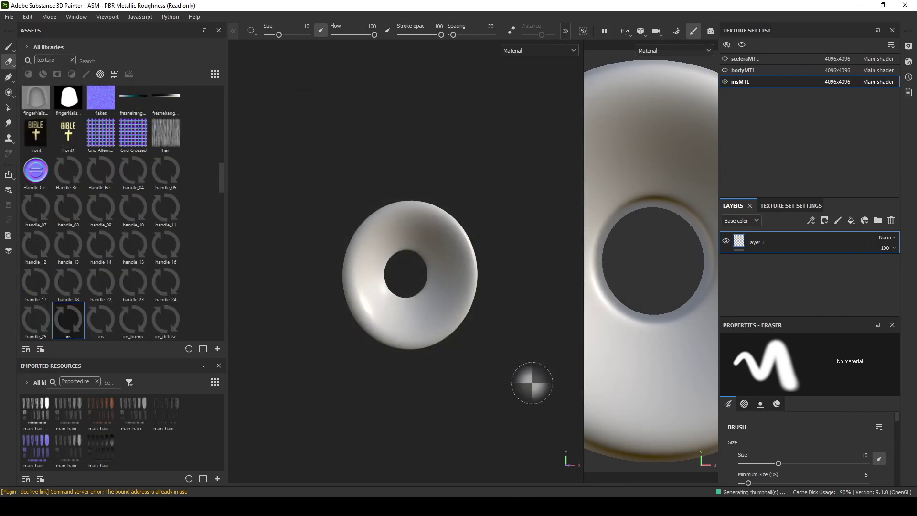
Select the imported iris texture in the asset library and replace irisMTL's Layer 1 with a fill layer.
scroll(193, 266, "down", 3)
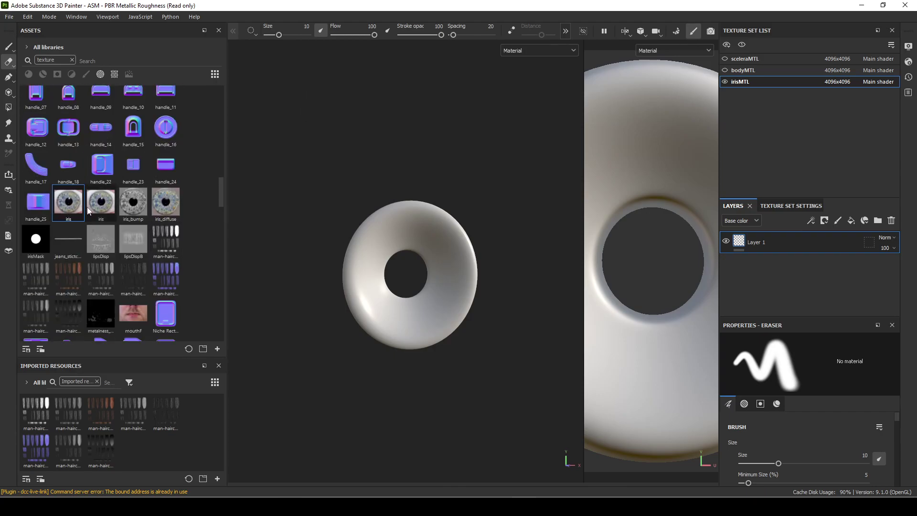
left_click(98, 206)
left_click(74, 213)
left_click(891, 220)
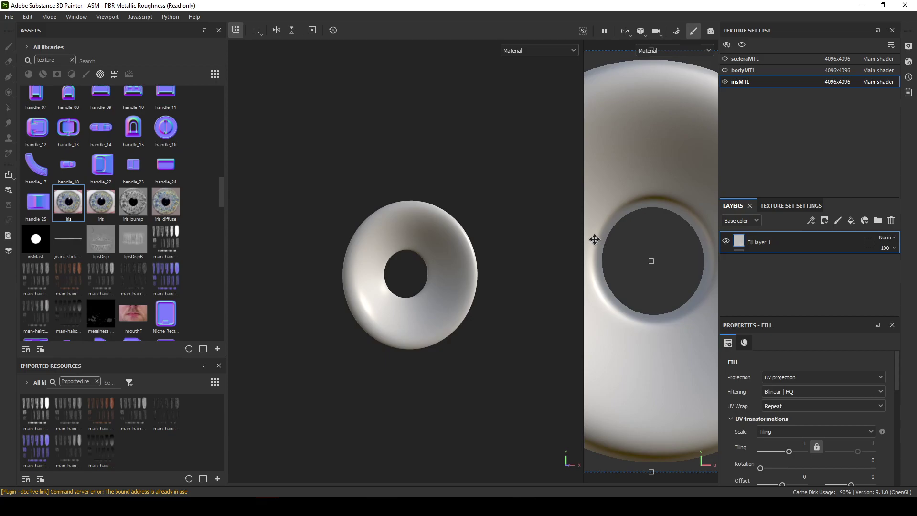
Assign the iris texture to the fill layer's base color and check it on the 3D mesh from an angle.
left_click_drag(584, 241, 436, 267)
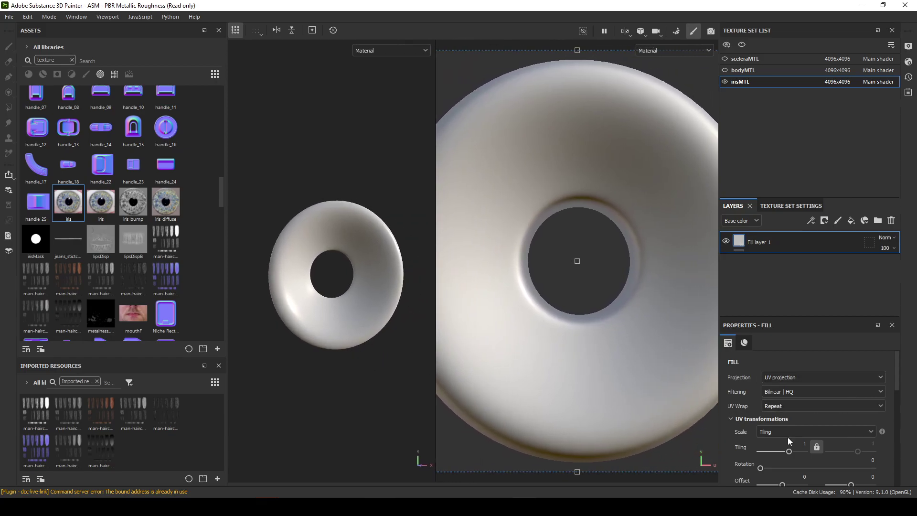
scroll(816, 415, "down", 5)
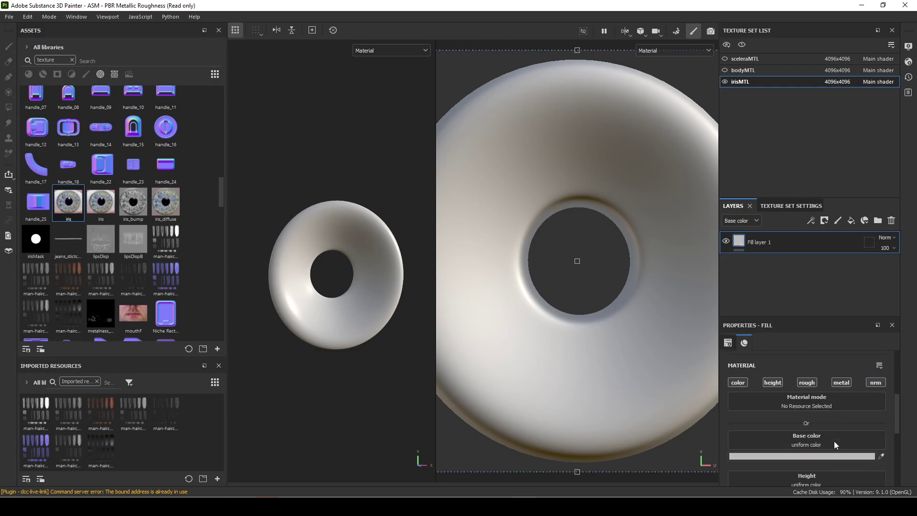
left_click_drag(77, 214, 815, 441)
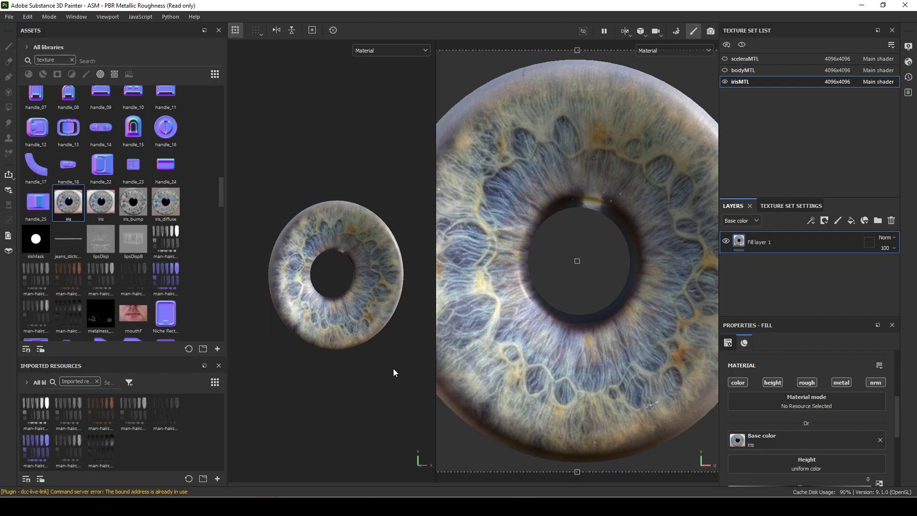
right_click_drag(397, 373, 357, 364, "alt")
left_click_drag(357, 364, 306, 404, "alt")
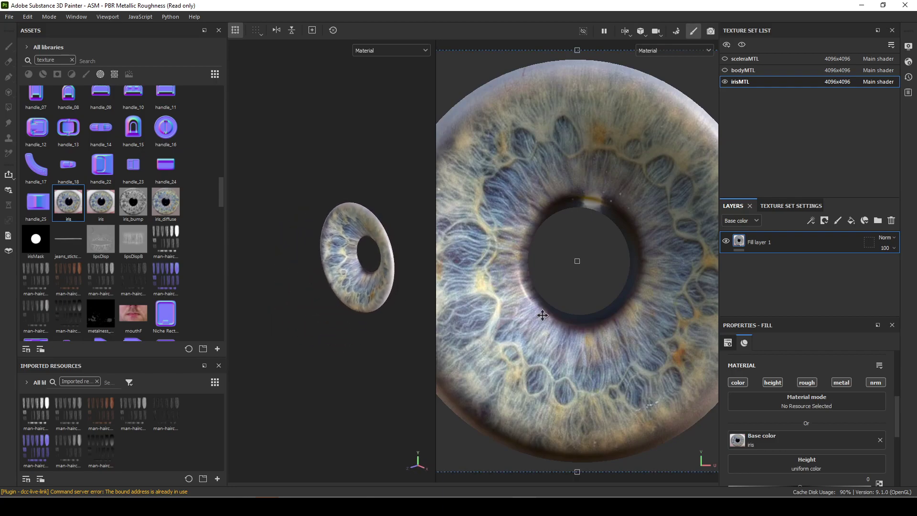
Stretch the iris fill's UV projection sideways and reposition it in the 2D view so the pupil lines up with the mesh's hole.
left_click_drag(438, 241, 267, 241)
scroll(601, 299, "down", 2)
middle_click_drag(698, 286, 642, 288)
left_click_drag(667, 281, 681, 282)
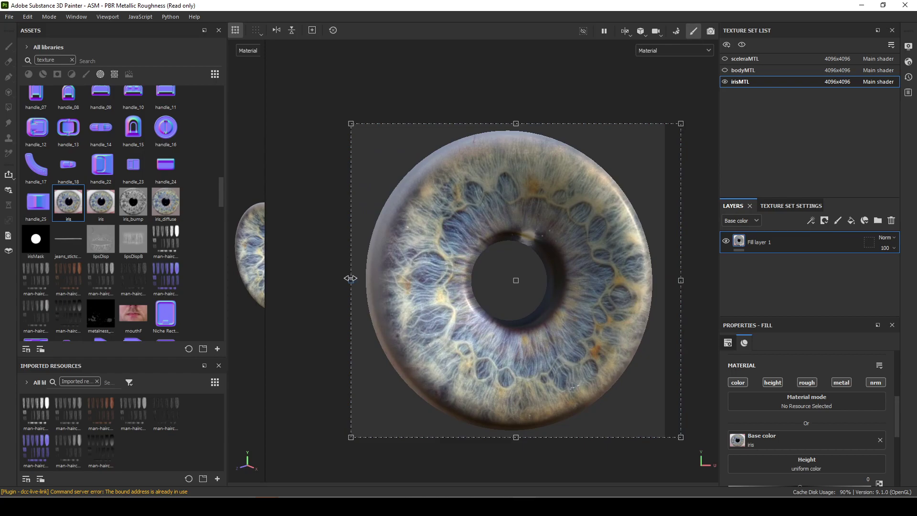
left_click_drag(348, 279, 327, 277)
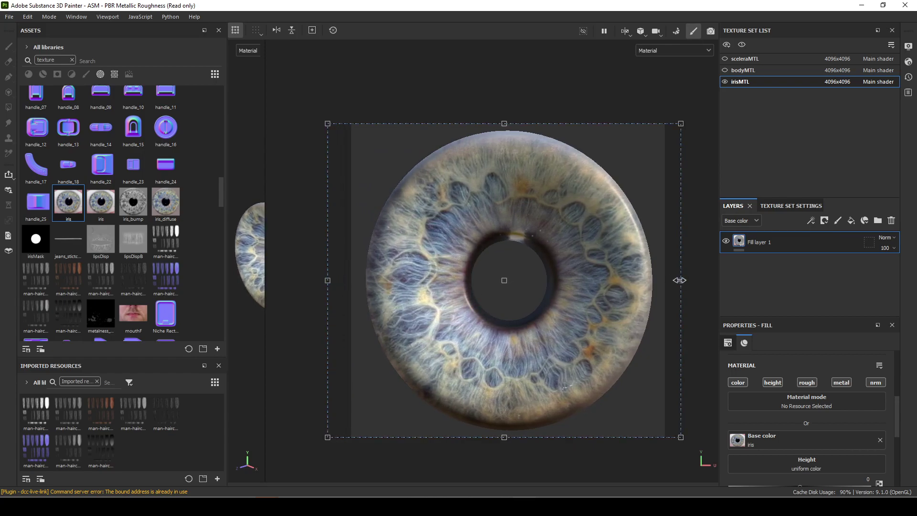
left_click_drag(680, 280, 689, 280)
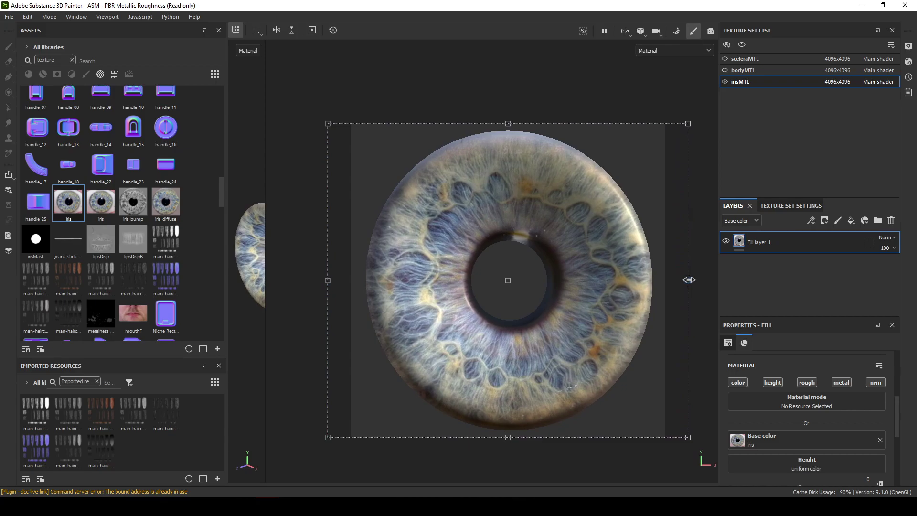
left_click_drag(510, 124, 509, 122)
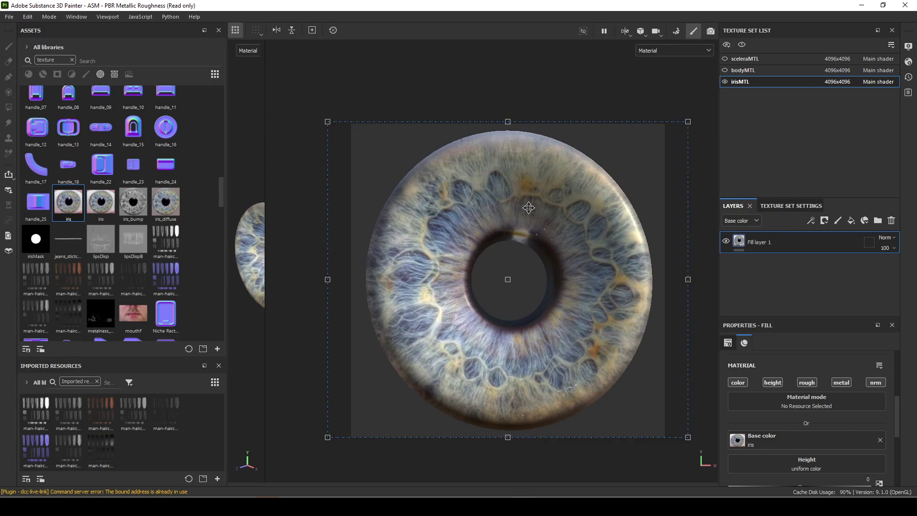
left_click_drag(563, 301, 563, 303)
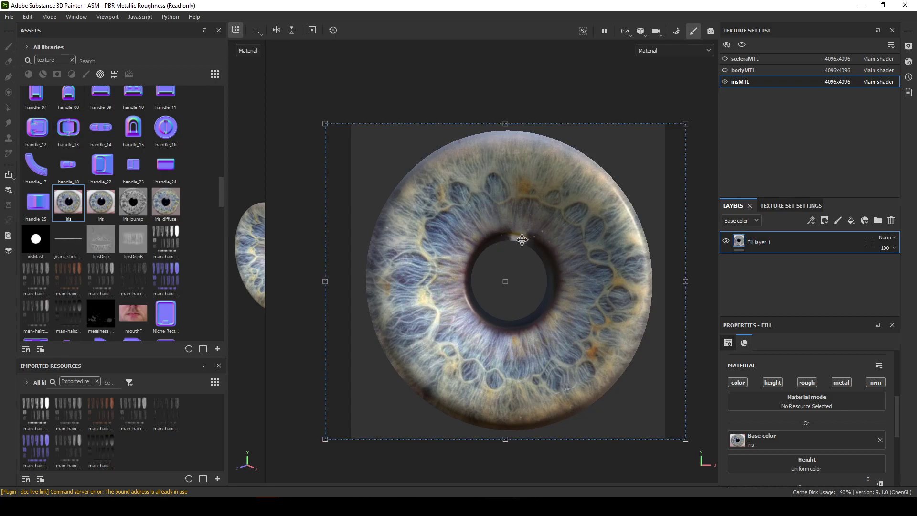
Add a paint layer above the iris fill layer and set its base color blending mode to Passthrough.
left_click(839, 221)
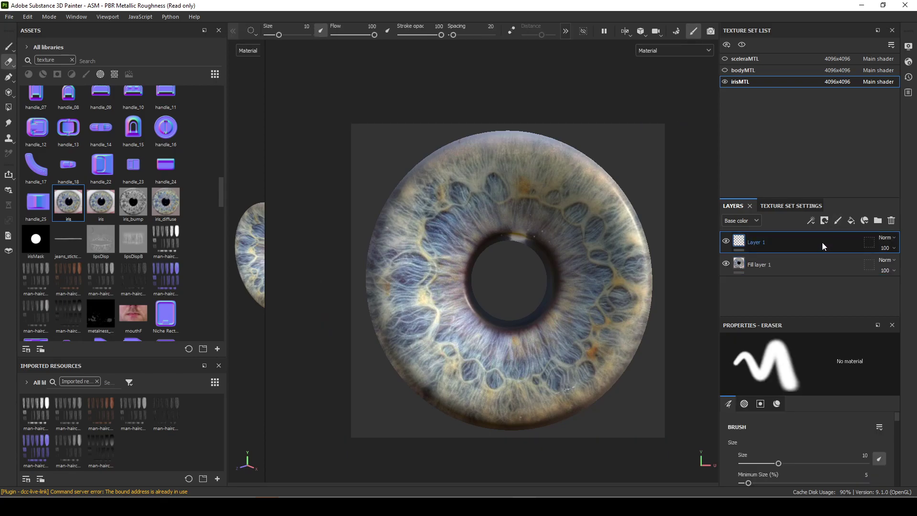
left_click(895, 238)
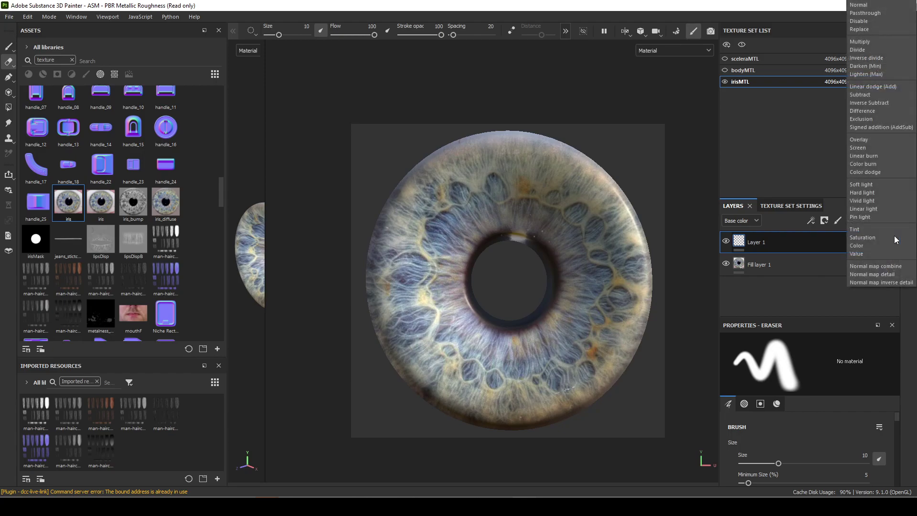
left_click(885, 12)
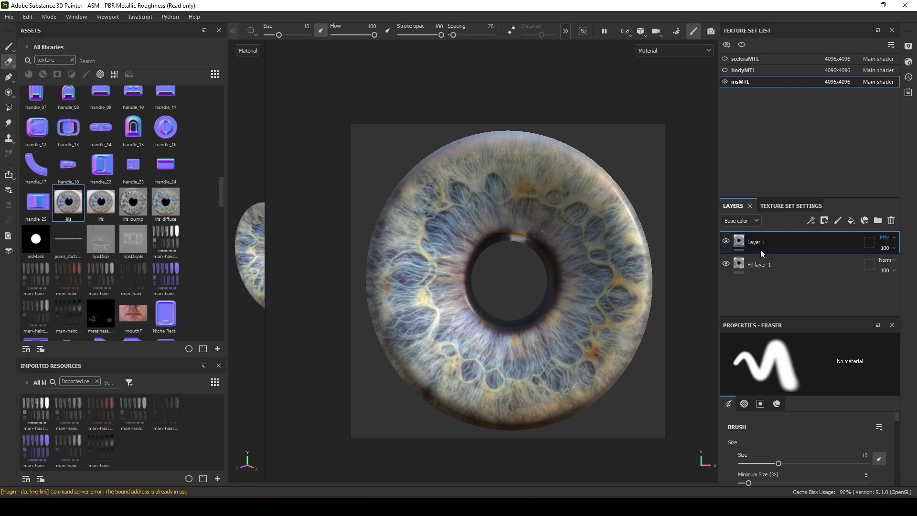
Use the Clone tool to cover the light reflection and dark rim around the pupil with nearby iris detail.
left_click(9, 139)
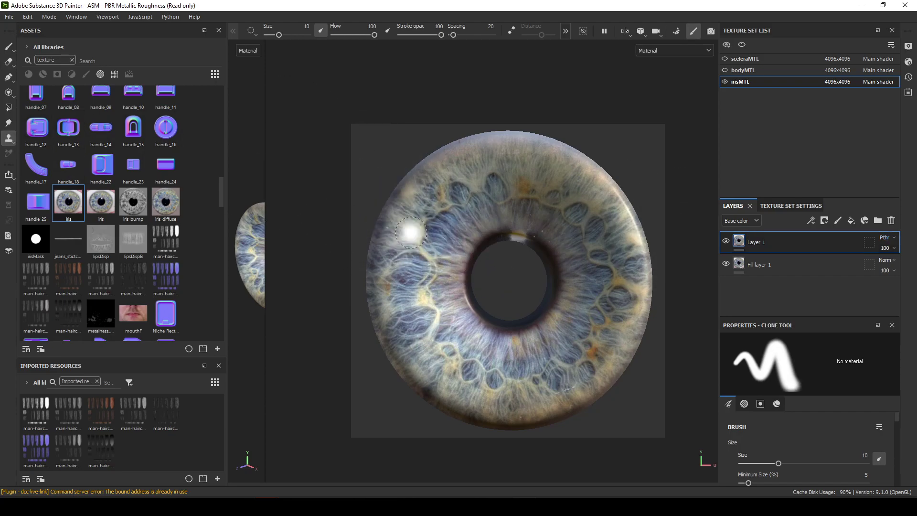
left_click(461, 233)
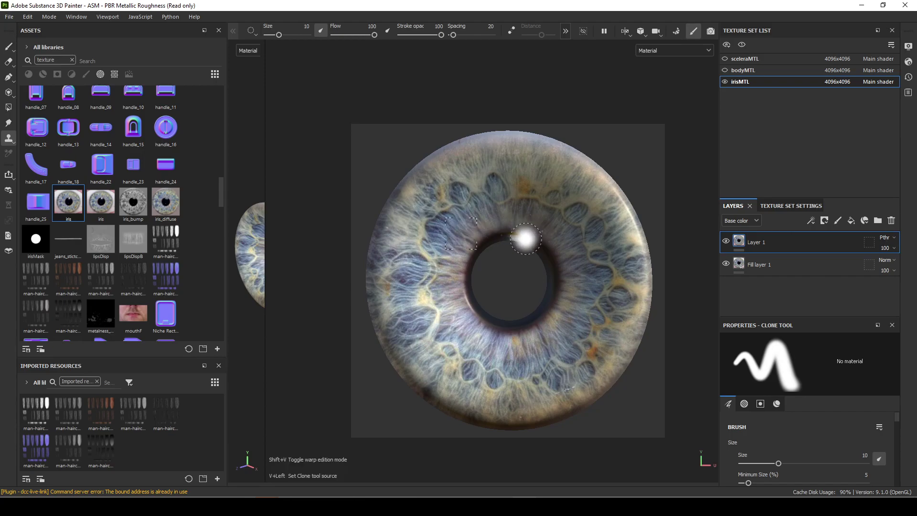
left_click(530, 187)
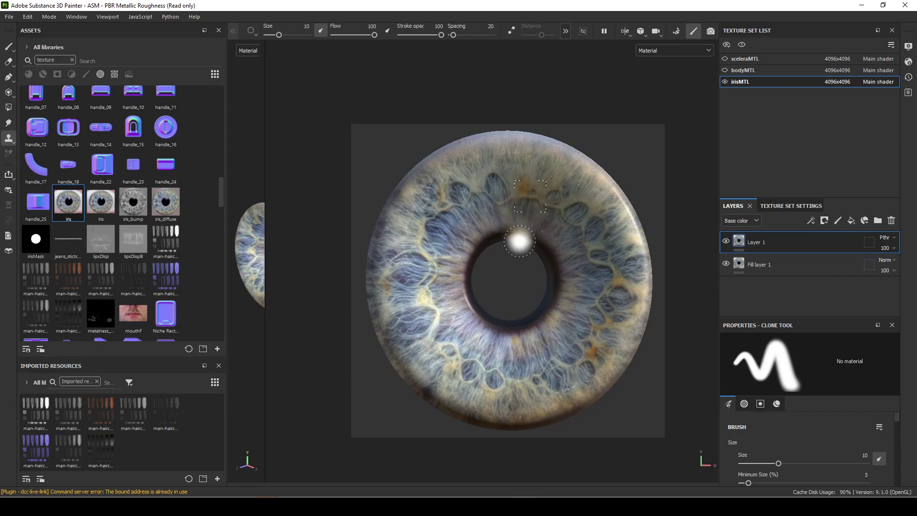
left_click(481, 209)
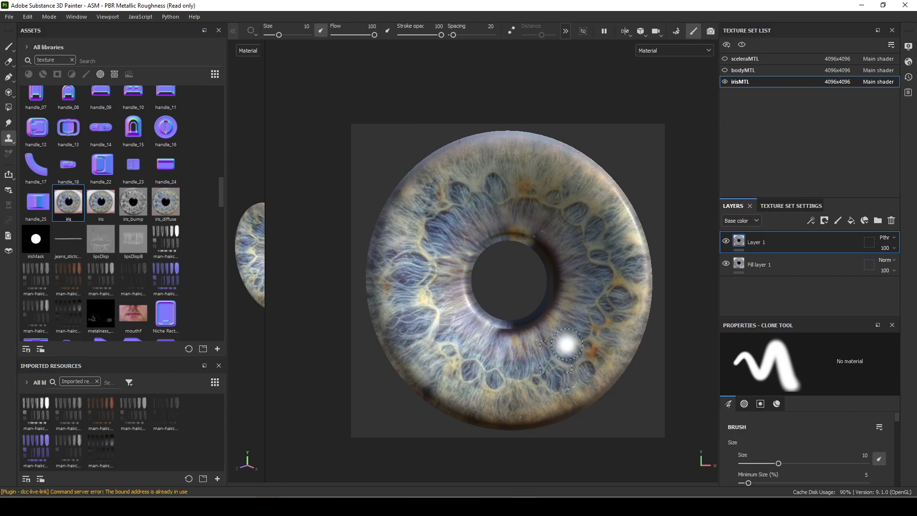
key("v")
left_click(519, 356)
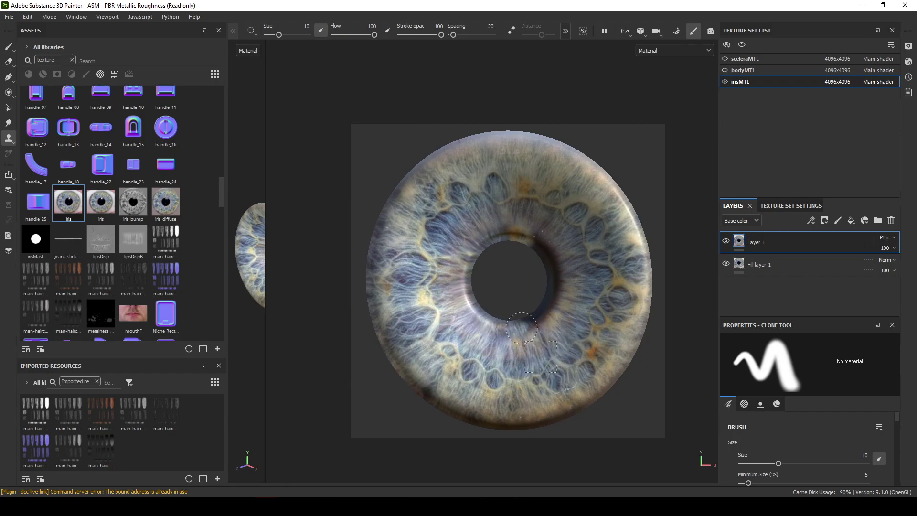
Display only the base color channel, clone iris detail over the remaining dark rim beside the pupil, and return to the Material display.
left_click(681, 47)
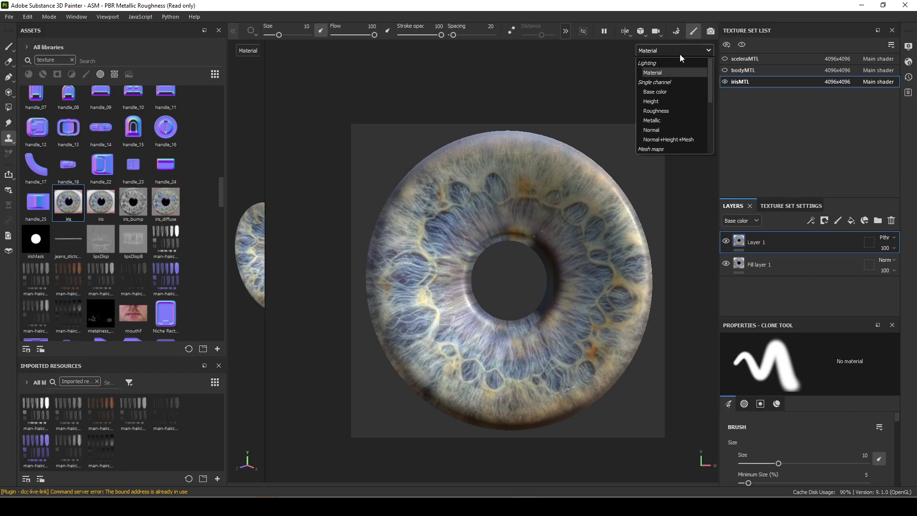
left_click(669, 91)
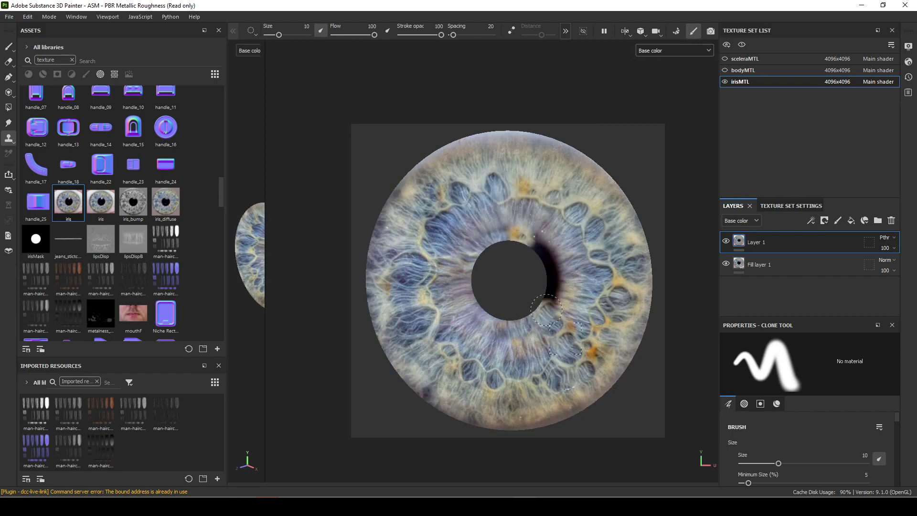
mouse_move(551, 299)
left_mouse_down()
mouse_move(569, 280)
mouse_move(586, 290)
mouse_move(549, 284)
mouse_move(562, 272)
mouse_move(566, 233)
mouse_move(549, 263)
mouse_move(539, 253)
mouse_move(546, 265)
mouse_move(551, 226)
mouse_move(542, 248)
left_mouse_up()
key("v")
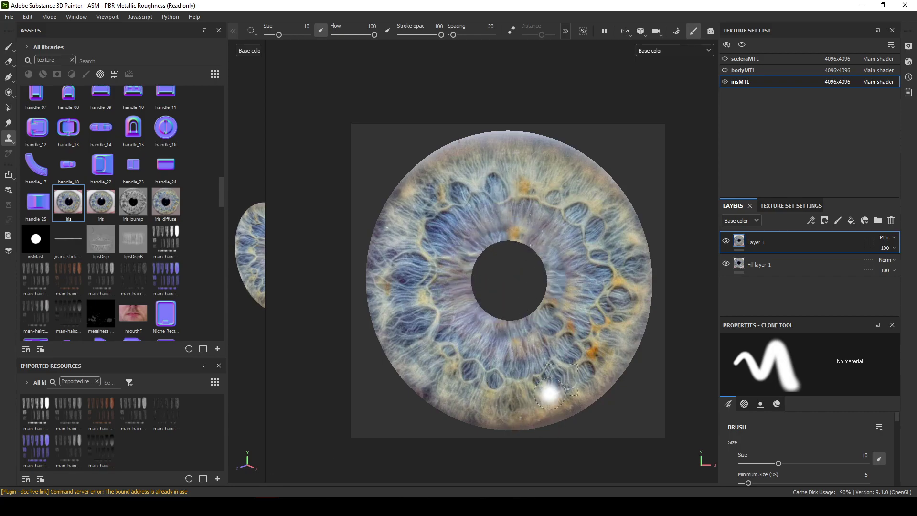
left_click(661, 49)
left_click(659, 72)
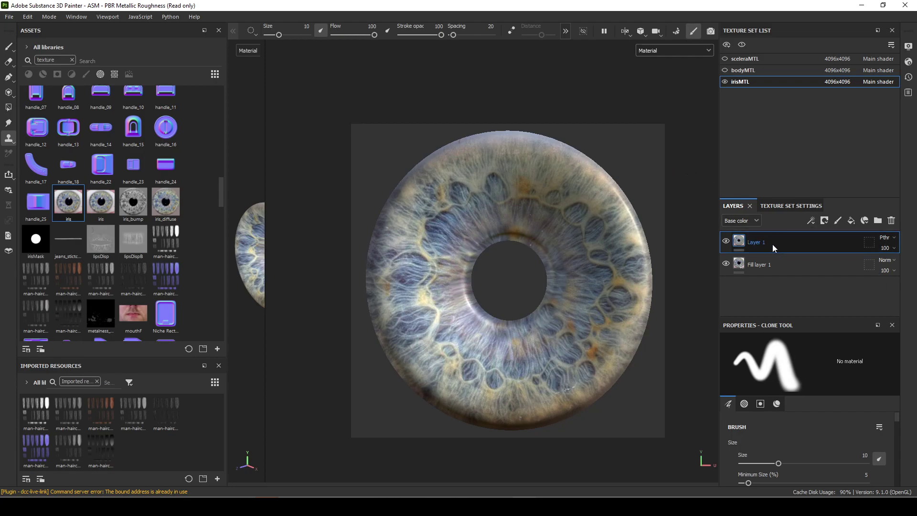
Rename the cloned paint layer as irisFixed and add an anchor point to it.
double_click(761, 240)
type("iri")
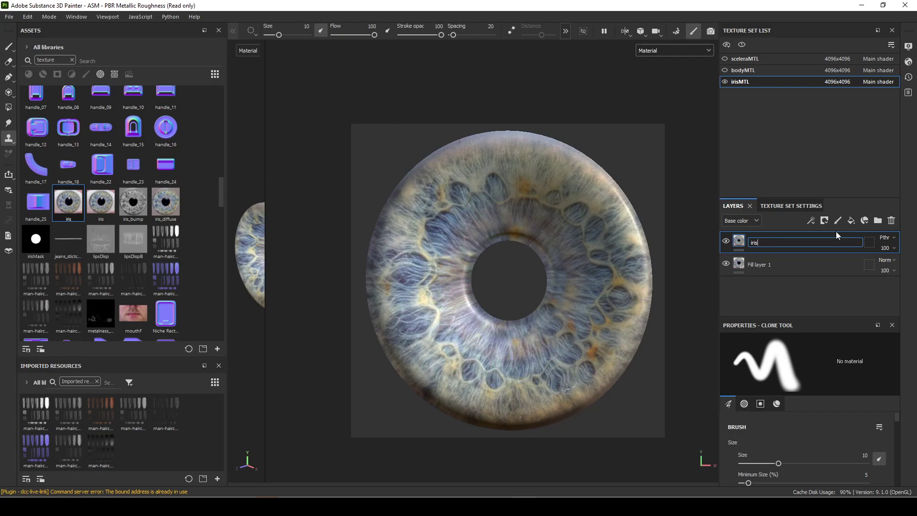
type("sFixed")
key("Return")
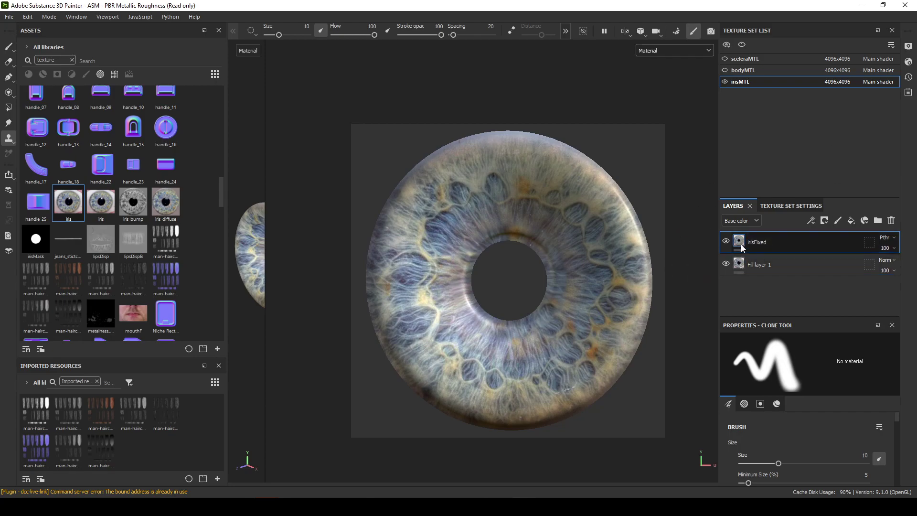
mouse_move(744, 242)
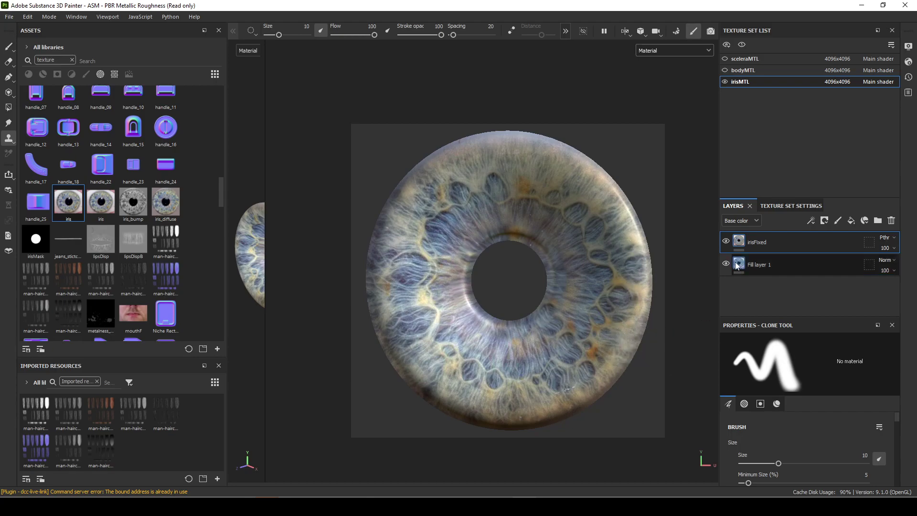
right_click(744, 245)
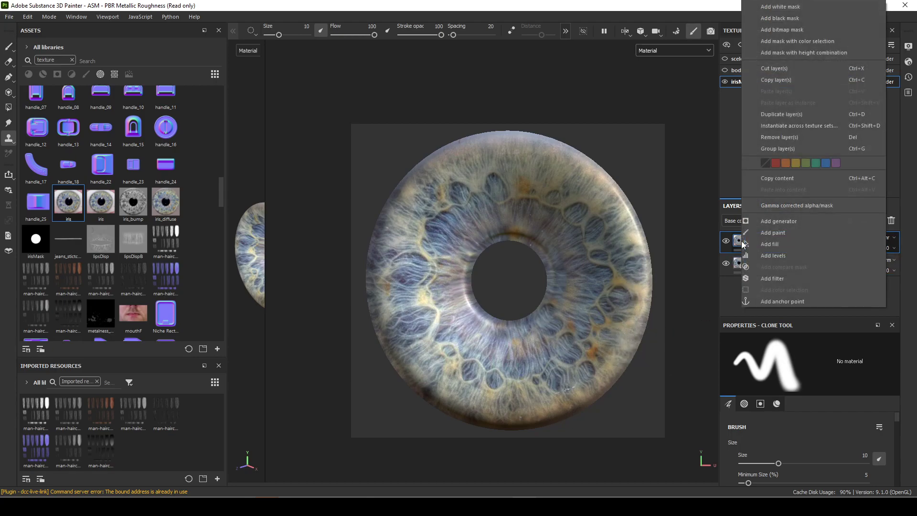
left_click(783, 301)
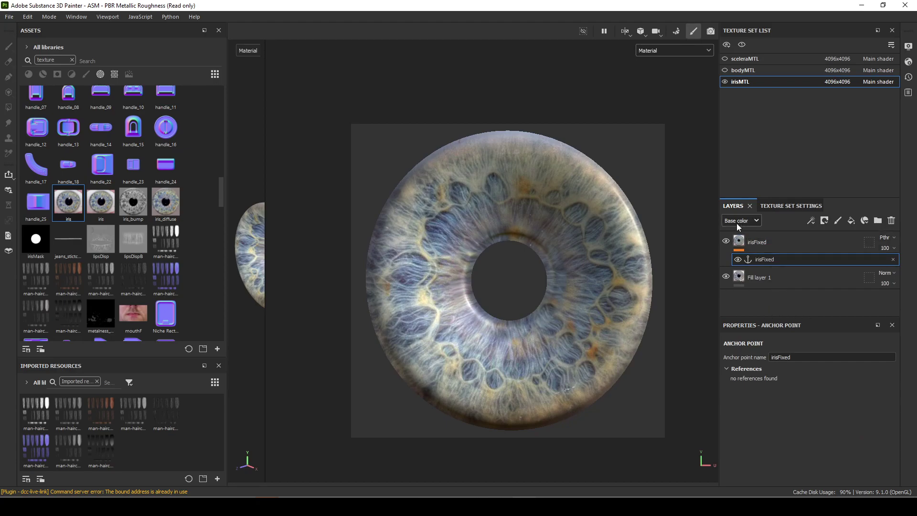
Add a fill layer above irisFixed with its color channel disabled, and enlarge the 3D view to frame the iris mesh.
left_click(853, 223)
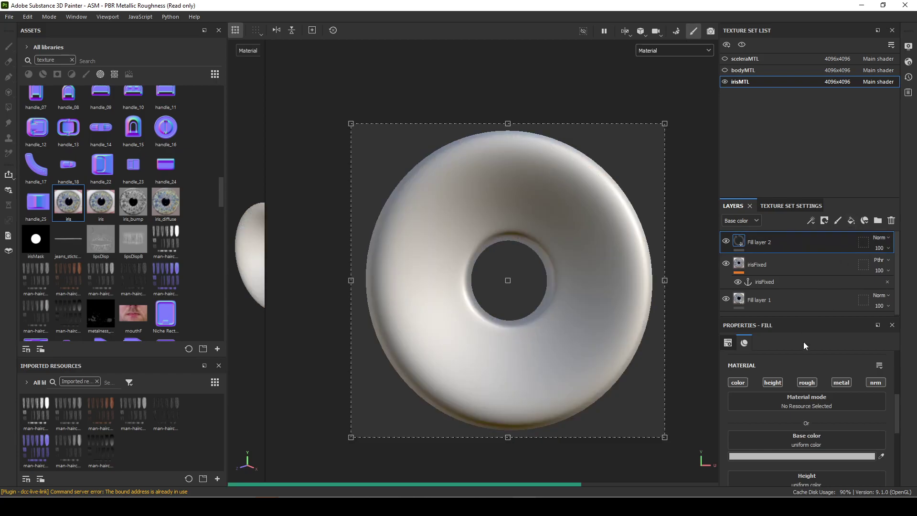
left_click(738, 383)
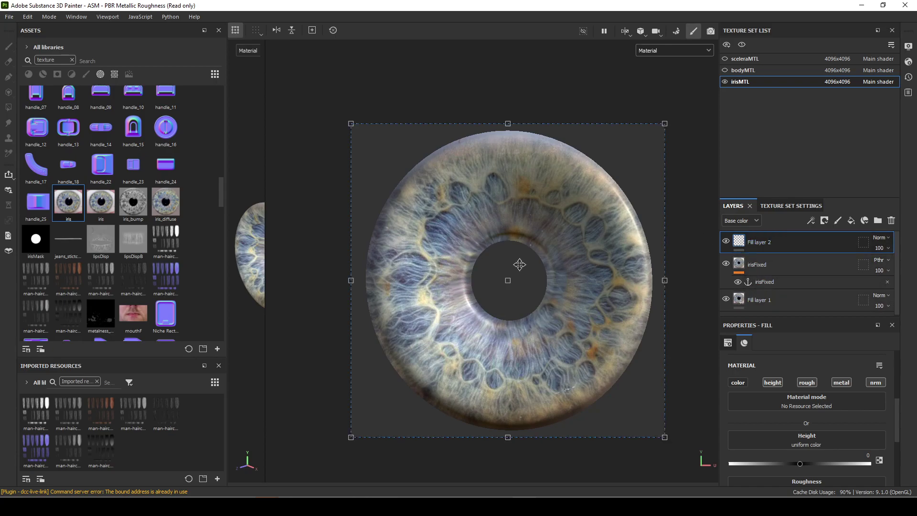
left_click_drag(265, 258, 464, 282)
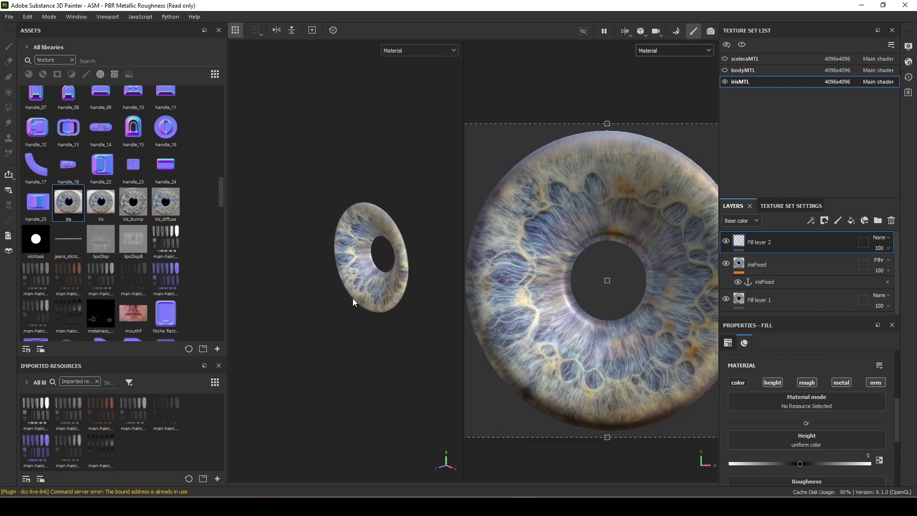
key("f")
left_click_drag(404, 396, 304, 401, "alt")
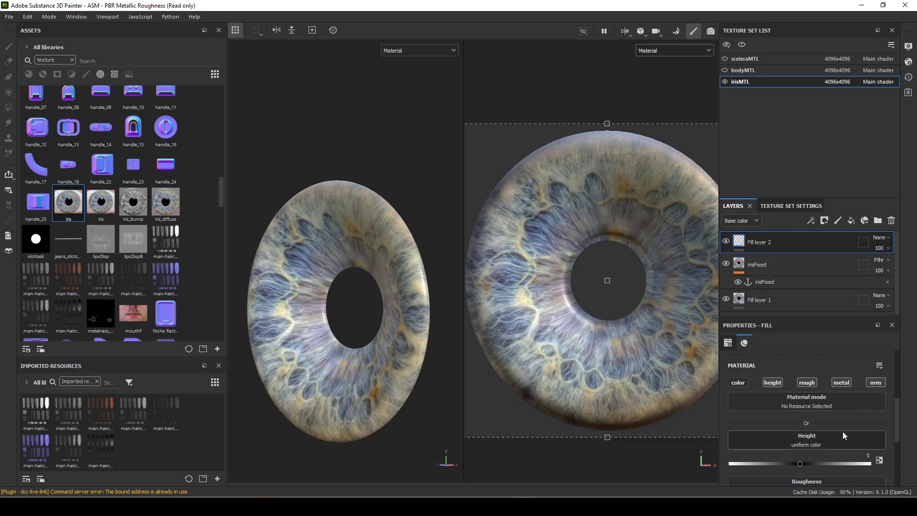
Give the new fill layer a black mask containing a fill that references the irisFixed anchor point.
right_click(764, 247)
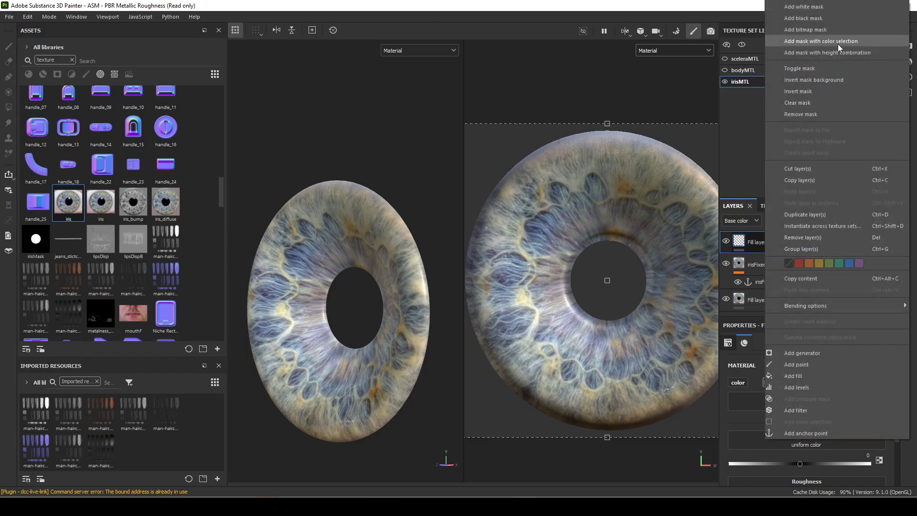
left_click(829, 17)
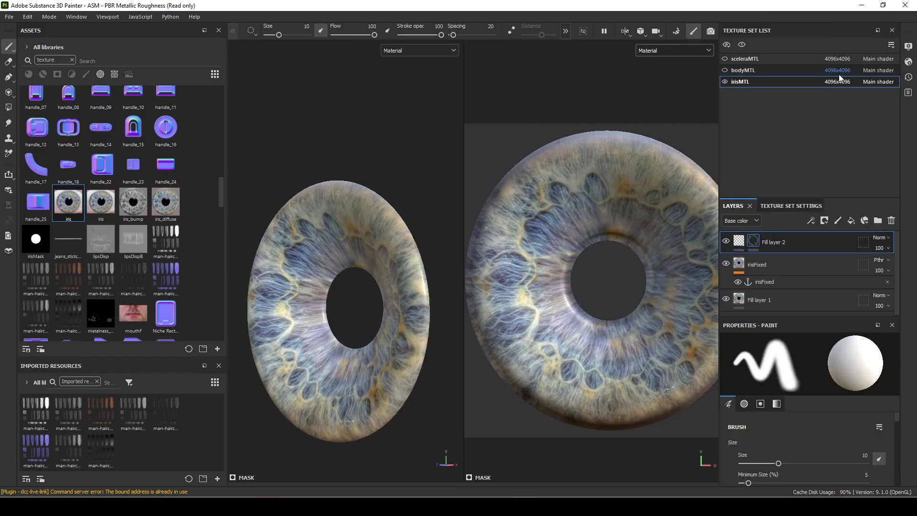
right_click(756, 241)
left_click(810, 327)
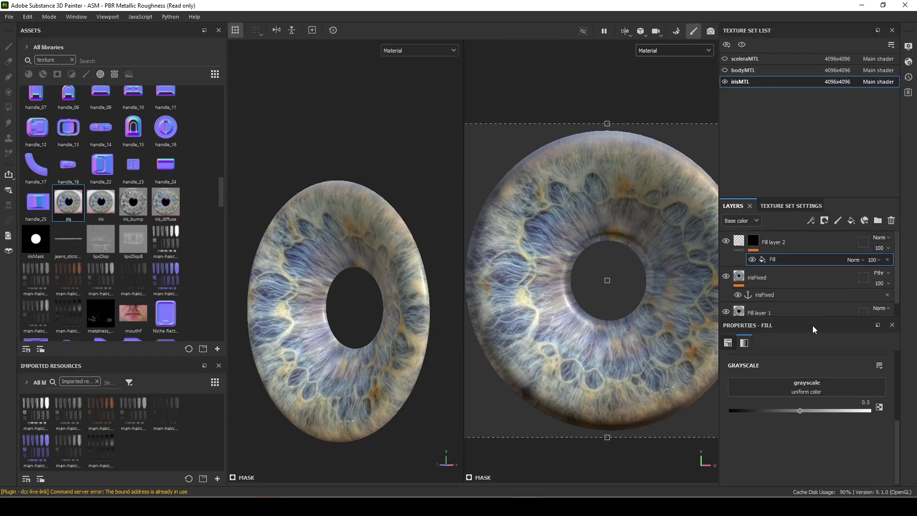
left_click(805, 387)
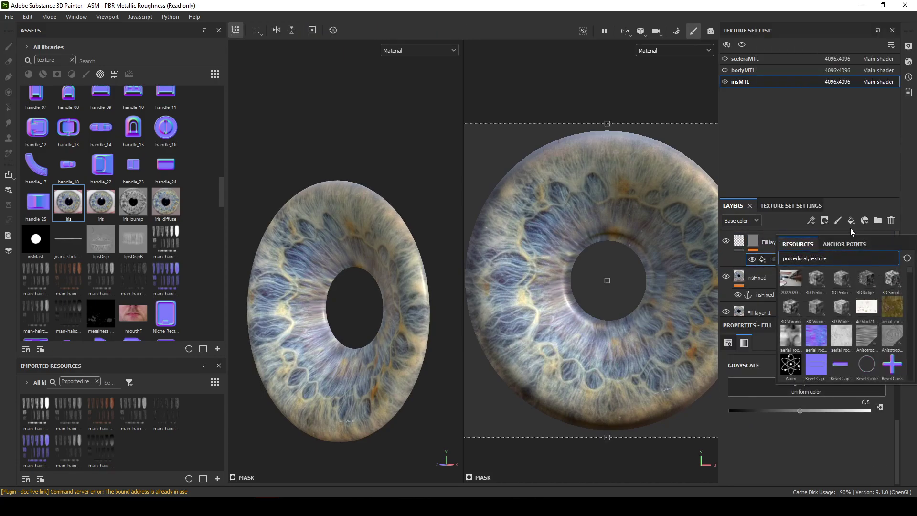
left_click(846, 244)
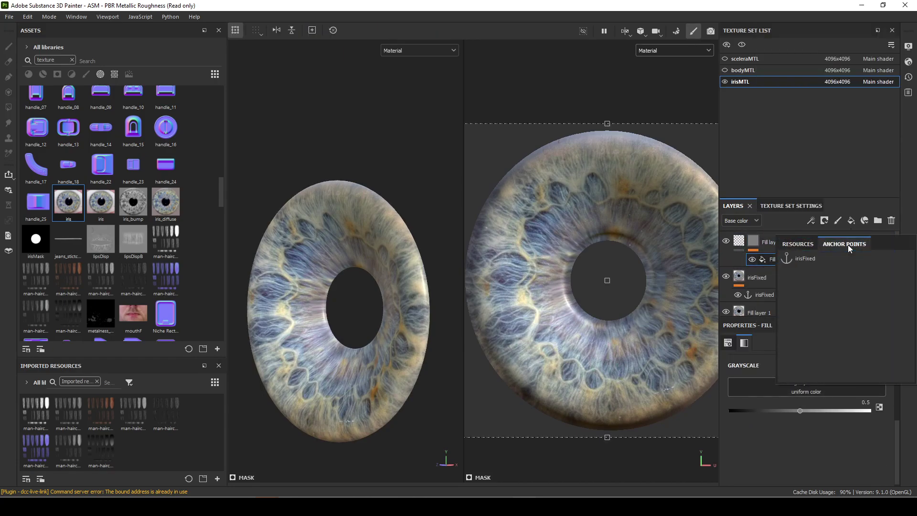
left_click(811, 260)
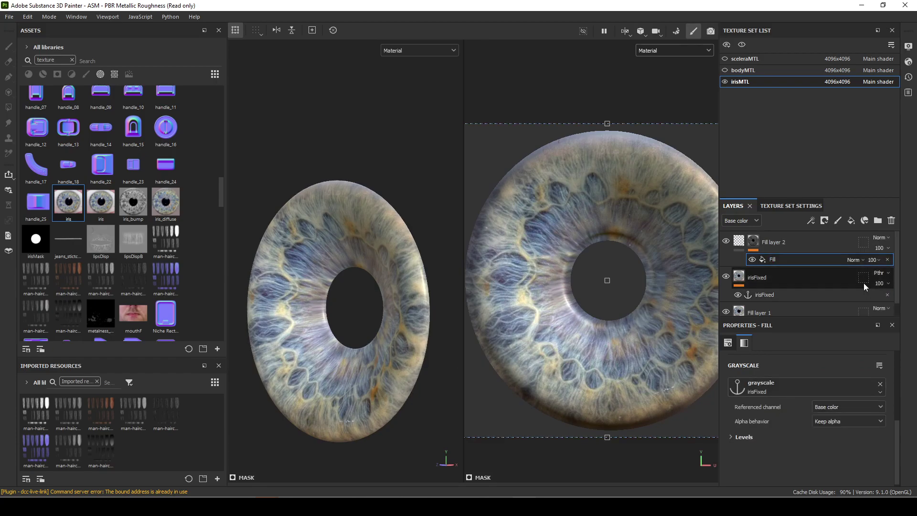
Raise the masked fill layer's height to 0.8792, checking the relief on the 3D mesh under different angles and lighting.
left_click(740, 241)
scroll(851, 389, "down", 1)
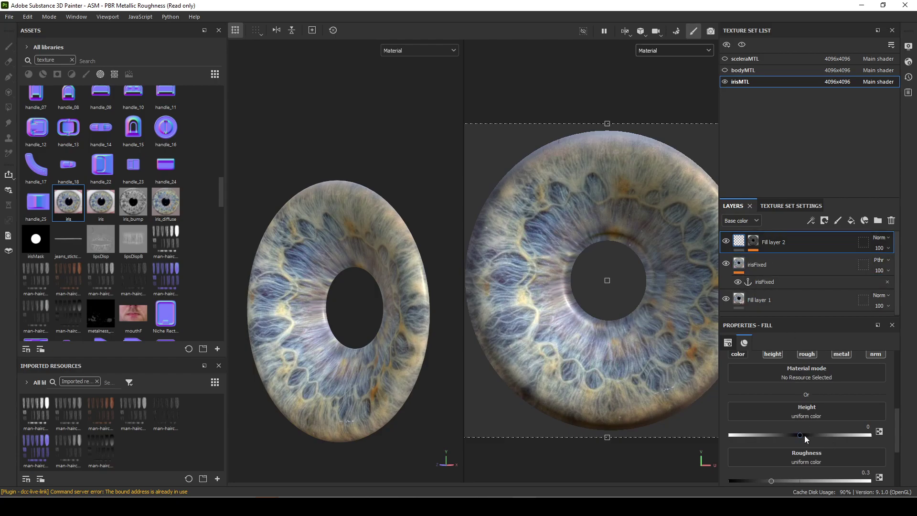
left_click_drag(800, 435, 868, 434)
scroll(348, 345, "up", 5)
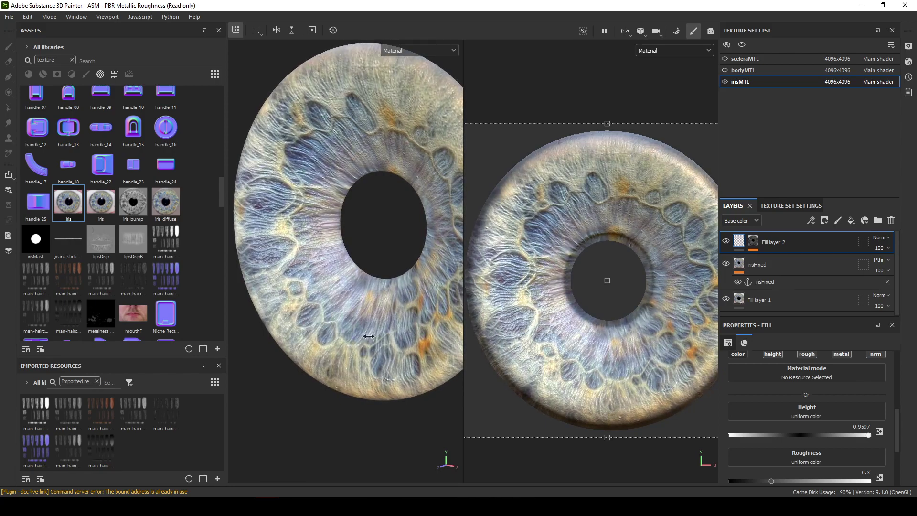
scroll(381, 337, "down", 3)
left_click_drag(381, 337, 361, 367, "alt")
right_click_drag(360, 366, 317, 352, "shift")
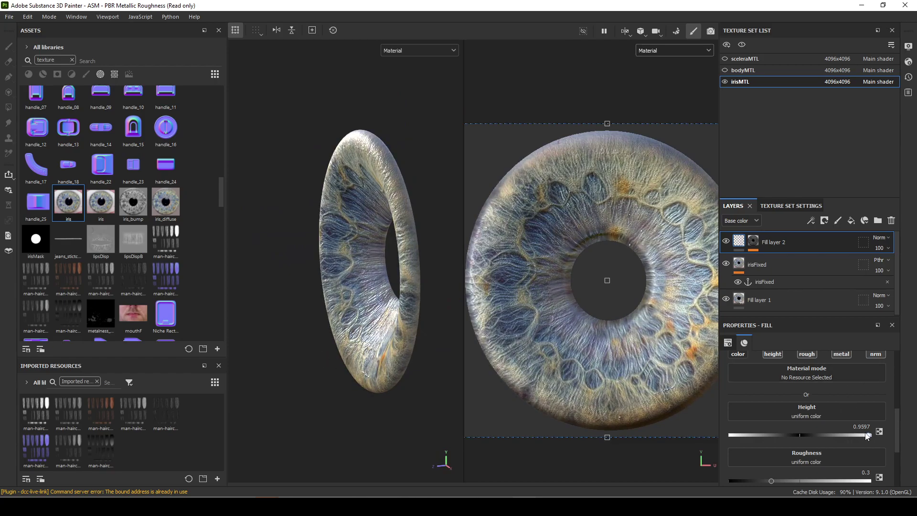
left_click_drag(868, 436, 863, 436)
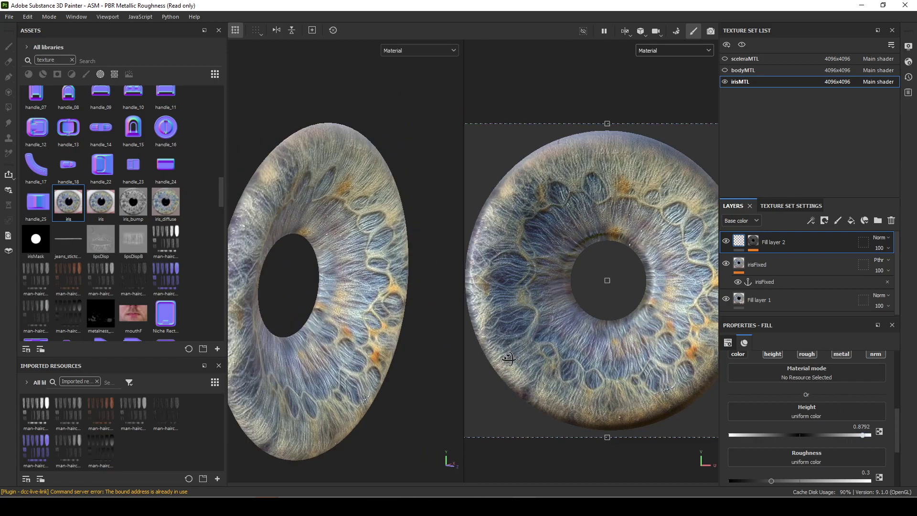
left_click_drag(508, 358, 401, 363, "alt")
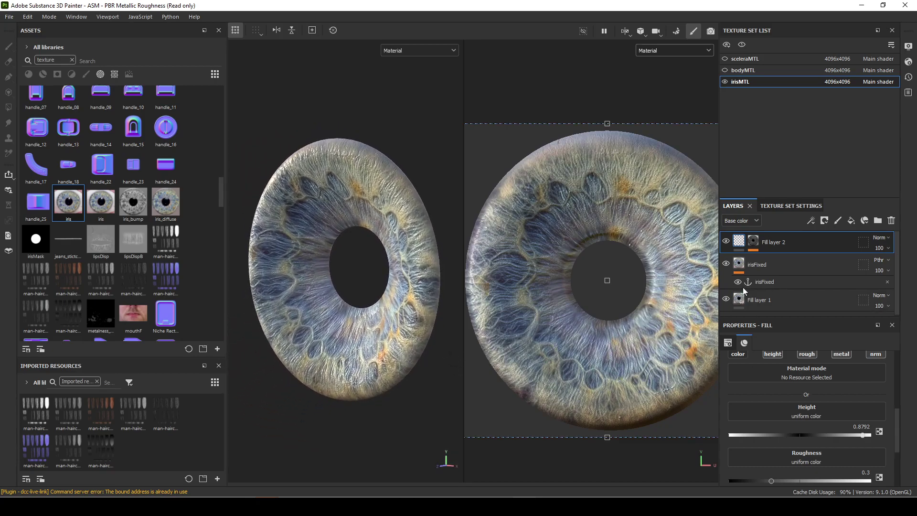
Try adjusting the input levels of the mask's irisFixed anchor fill to change the height contrast.
left_click_drag(746, 282, 753, 242)
left_click(791, 255)
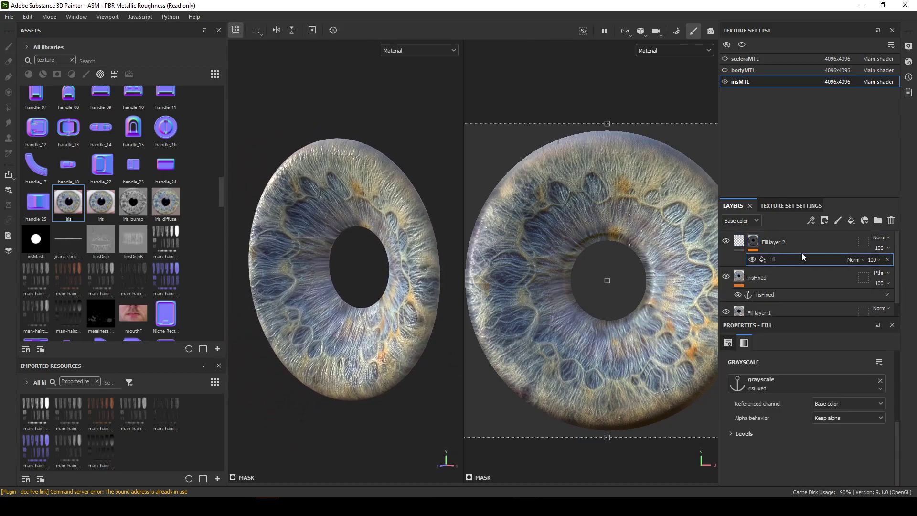
left_click(736, 434)
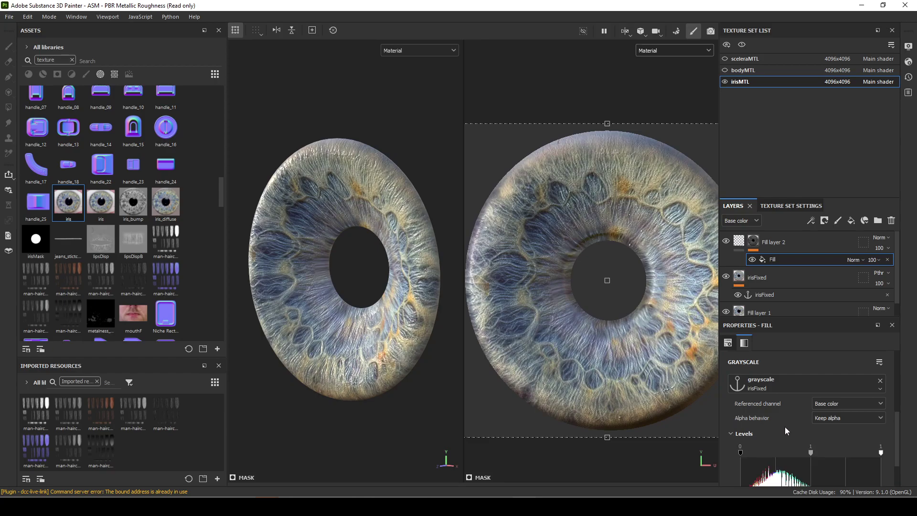
scroll(785, 426, "down", 1)
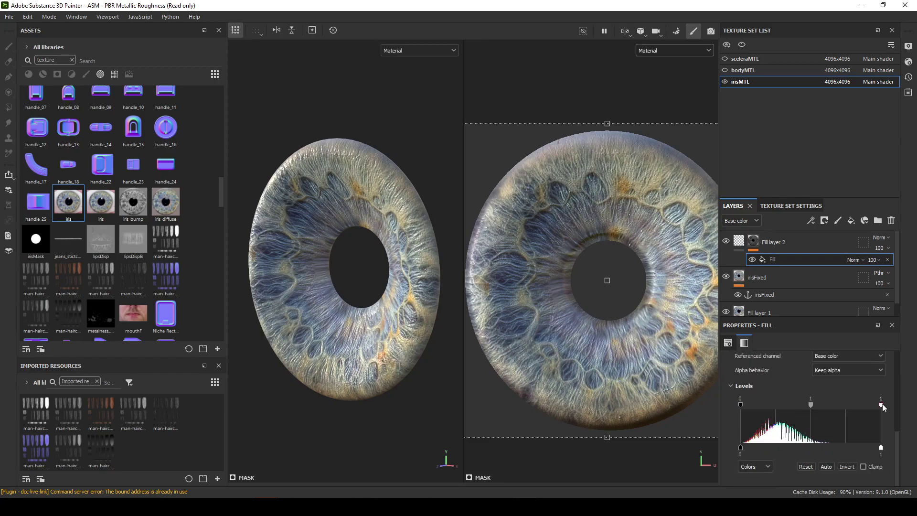
left_click_drag(829, 404, 881, 405)
left_click_drag(745, 403, 713, 410)
Add a Blur filter above the anchor fill in the height layer's mask.
left_click_drag(334, 324, 390, 361, "alt")
scroll(389, 362, "down", 5)
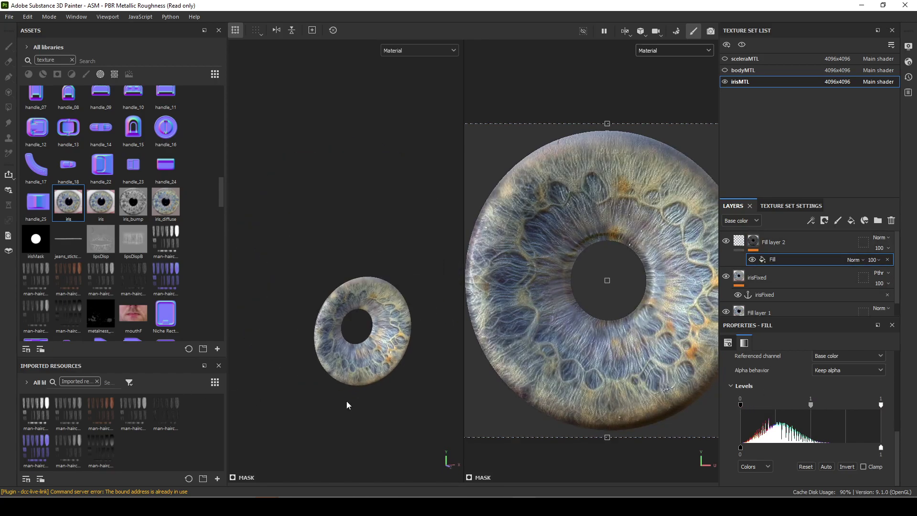
mouse_move(346, 403)
left_mouse_down("alt")
mouse_move(338, 435)
mouse_move(272, 420)
mouse_move(357, 416)
left_mouse_up("alt")
right_click_drag(357, 417, 430, 375, "alt")
left_click(754, 240)
right_click(755, 239)
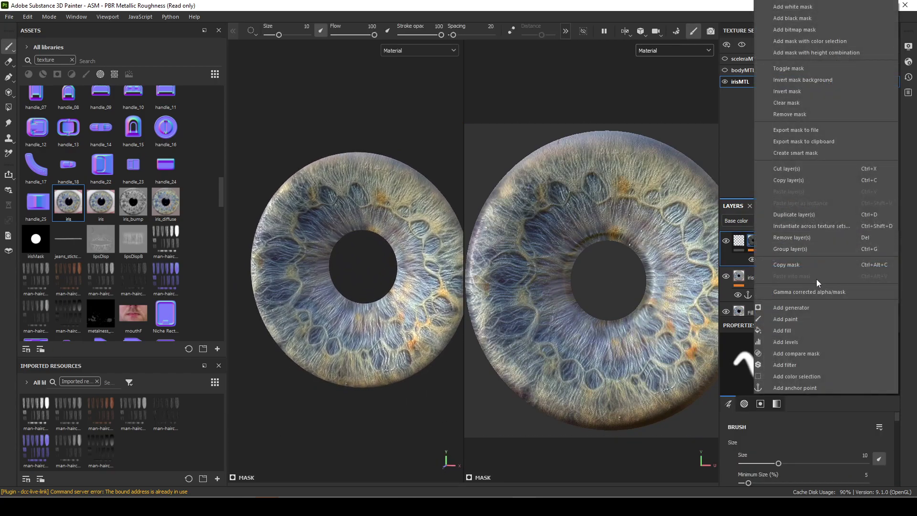
left_click(807, 364)
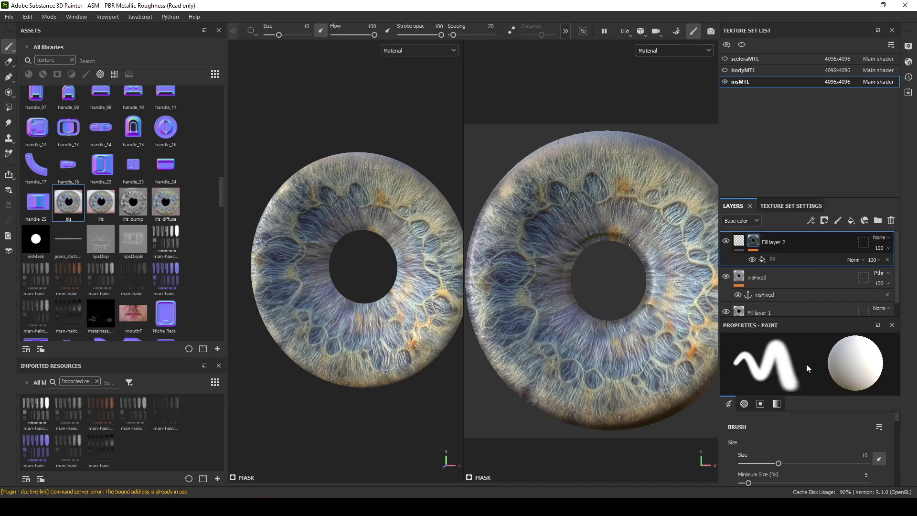
left_click(808, 365)
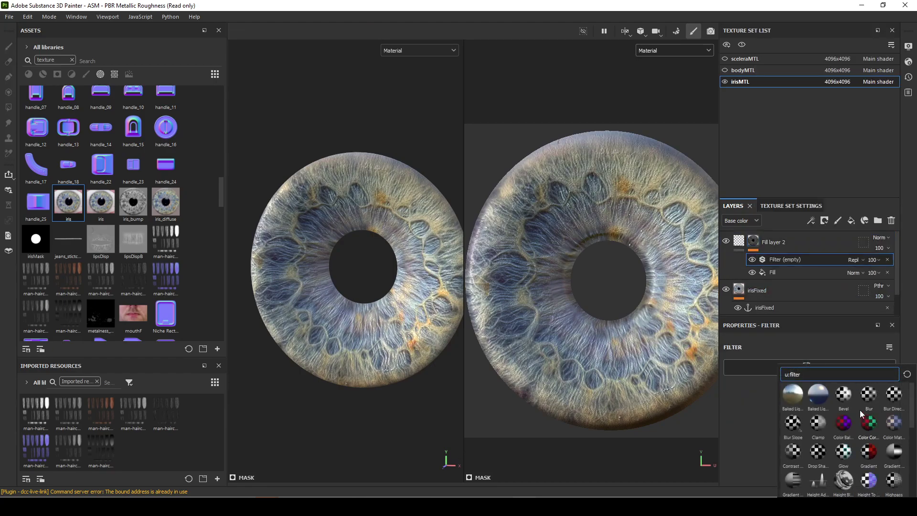
left_click(869, 397)
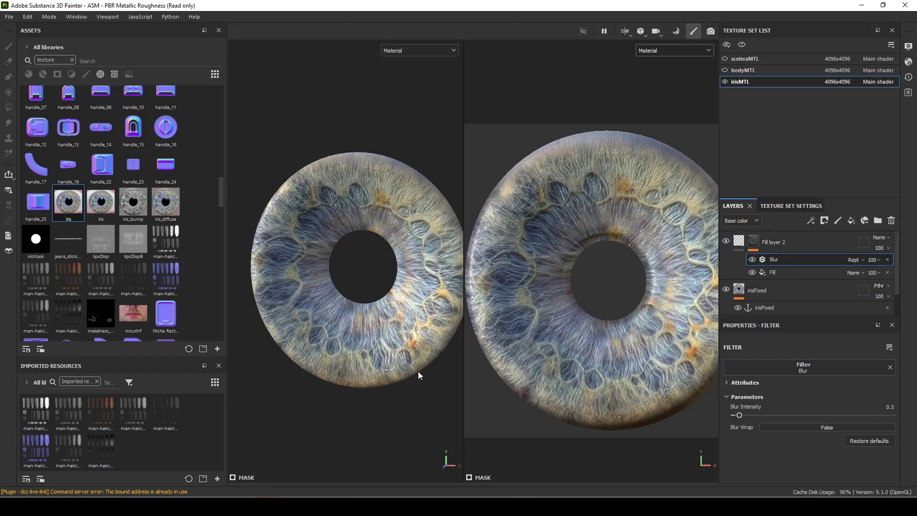
Set the mask's blur intensity to 1.16 and check the softened iris relief on the 3D mesh.
left_click_drag(418, 371, 368, 414, "alt")
scroll(392, 400, "up", 3)
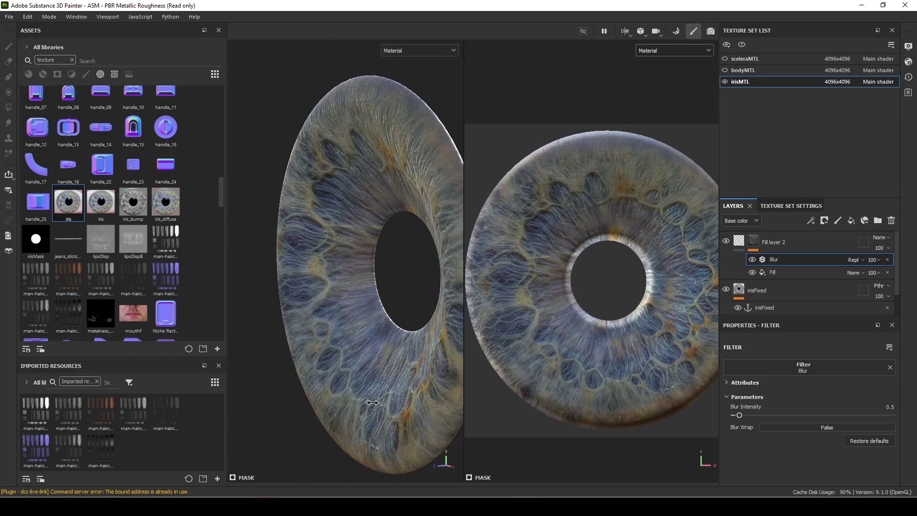
mouse_move(740, 416)
left_mouse_down()
mouse_move(754, 418)
mouse_move(745, 421)
left_mouse_up()
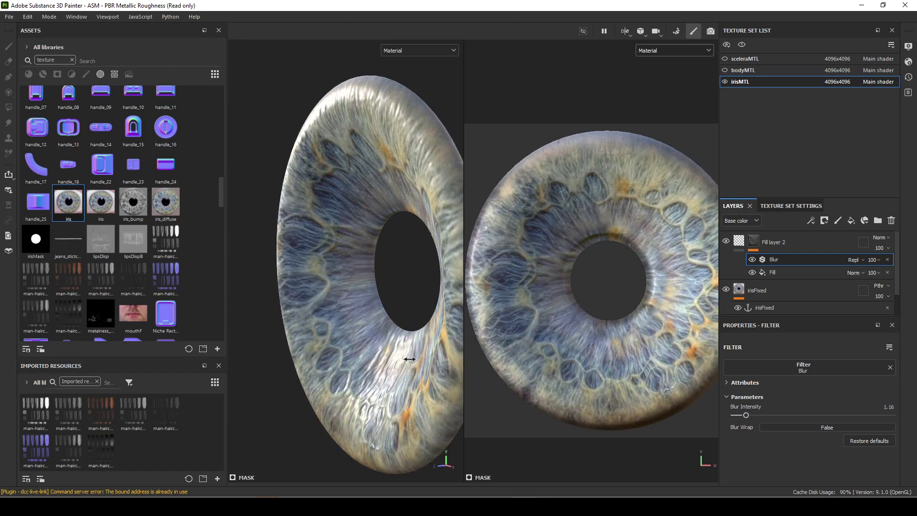
mouse_move(403, 358)
left_mouse_down("alt")
mouse_move(307, 379)
mouse_move(404, 380)
mouse_move(396, 401)
mouse_move(391, 374)
left_mouse_up("alt")
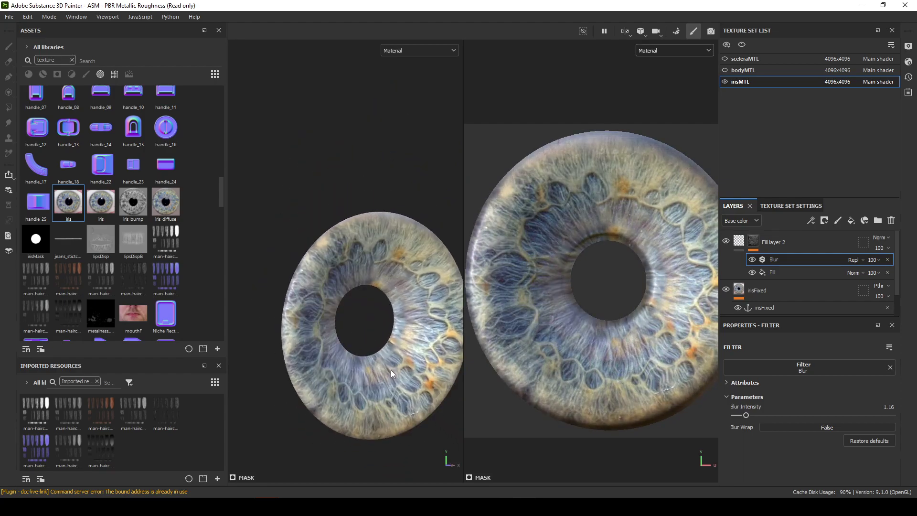
Remove the Blur filter from the height layer's mask and check the sharper iris relief on the 3D mesh.
left_click(888, 259)
left_click_drag(373, 345, 392, 344, "alt")
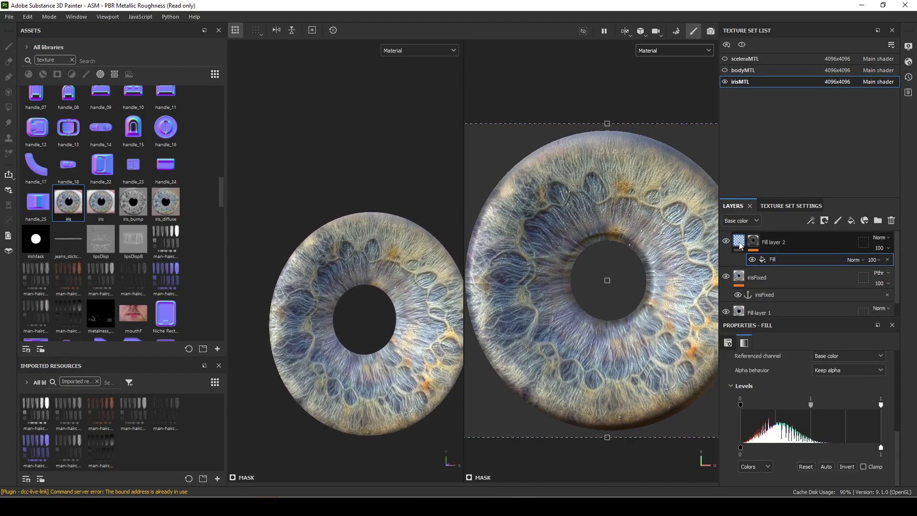
Set the roughness of Fill layer 1, the base iris color layer, to 0.6443 and check its shine under rotated lighting.
left_click(759, 276)
key("6")
left_click(815, 297)
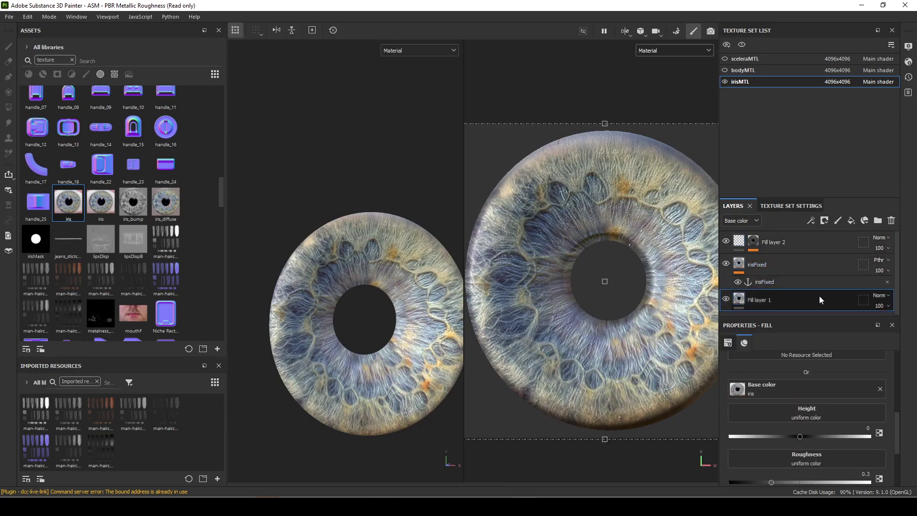
scroll(859, 409, "down", 3)
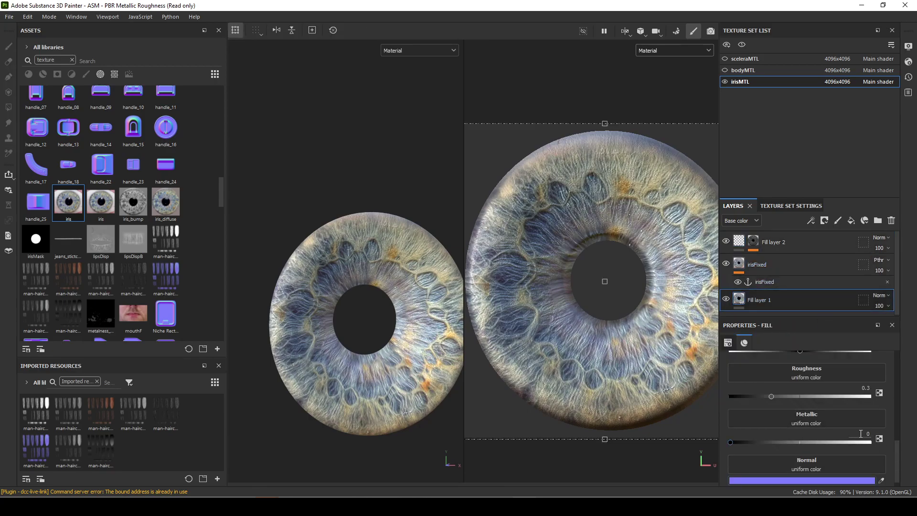
scroll(827, 437, "up", 3)
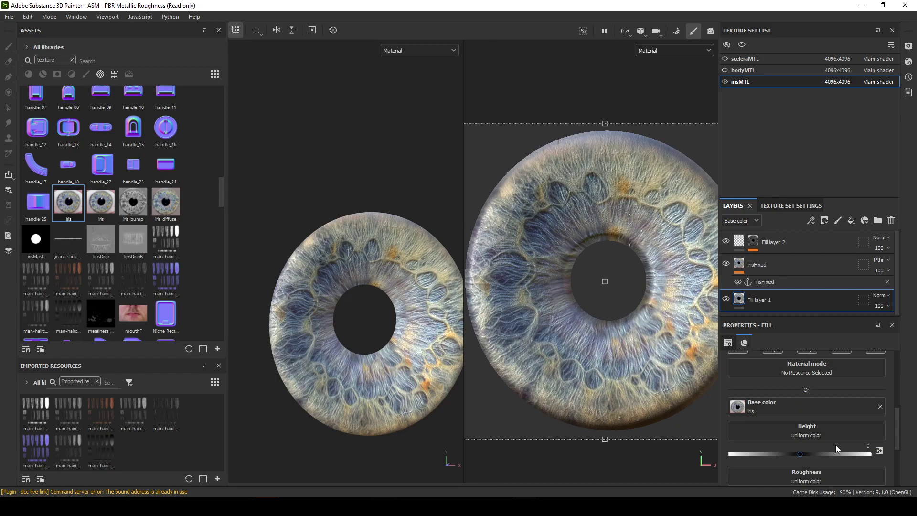
scroll(836, 445, "down", 3)
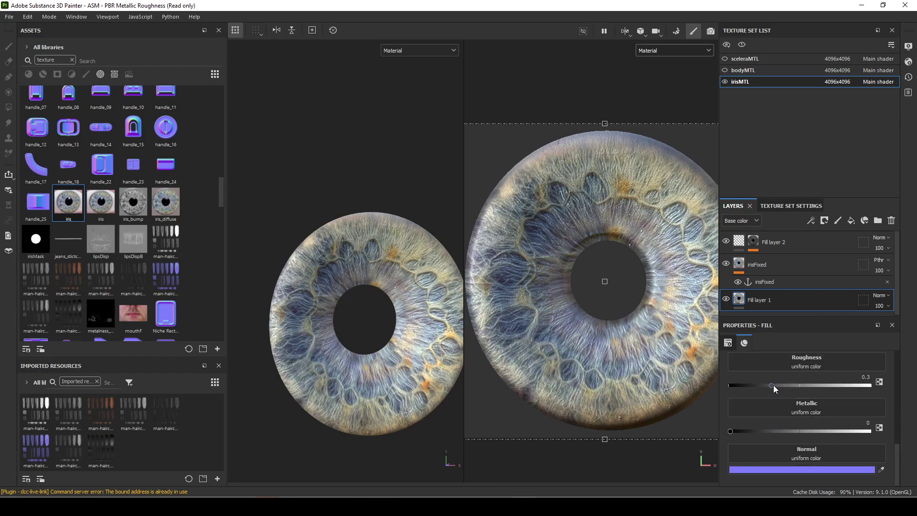
left_click_drag(774, 385, 821, 386)
left_click_drag(392, 371, 408, 409, "alt")
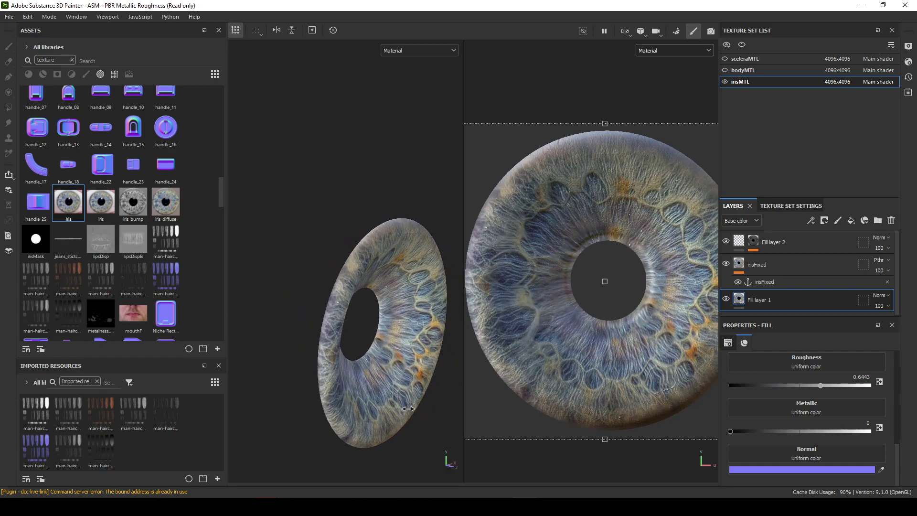
right_click_drag(408, 409, 428, 409, "shift")
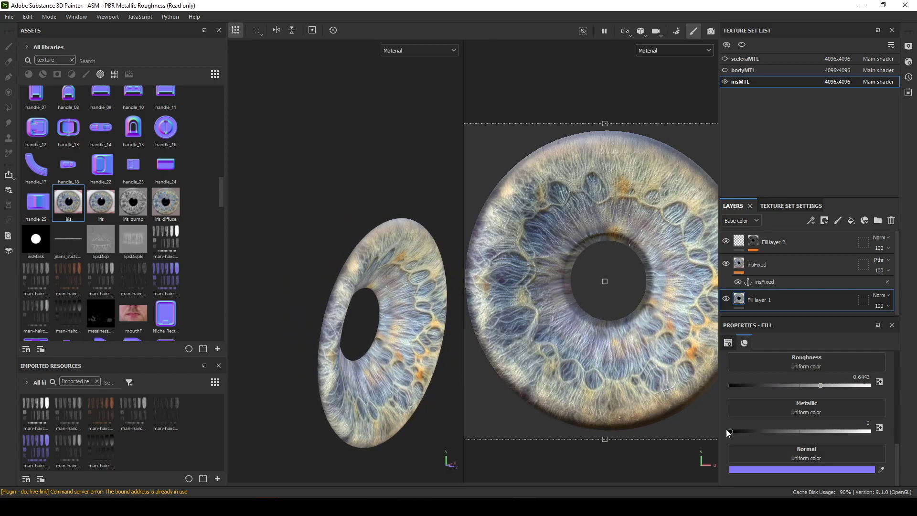
Try a metallic value of 0.2819 on Fill layer 1, inspecting the iris from another angle and under rotated lighting.
left_click_drag(765, 435, 768, 432)
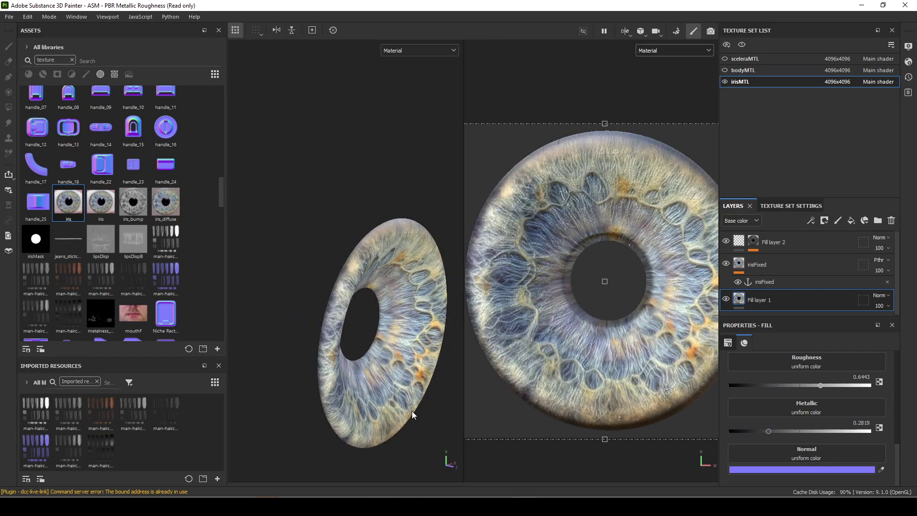
right_click_drag(412, 409, 421, 409, "shift")
mouse_move(424, 417)
left_mouse_down("alt")
mouse_move(394, 420)
mouse_move(440, 417)
left_mouse_up("alt")
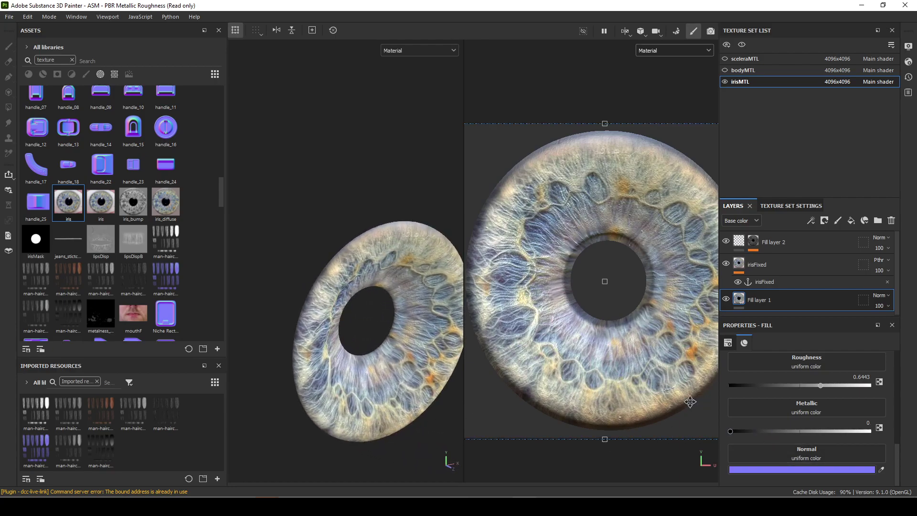